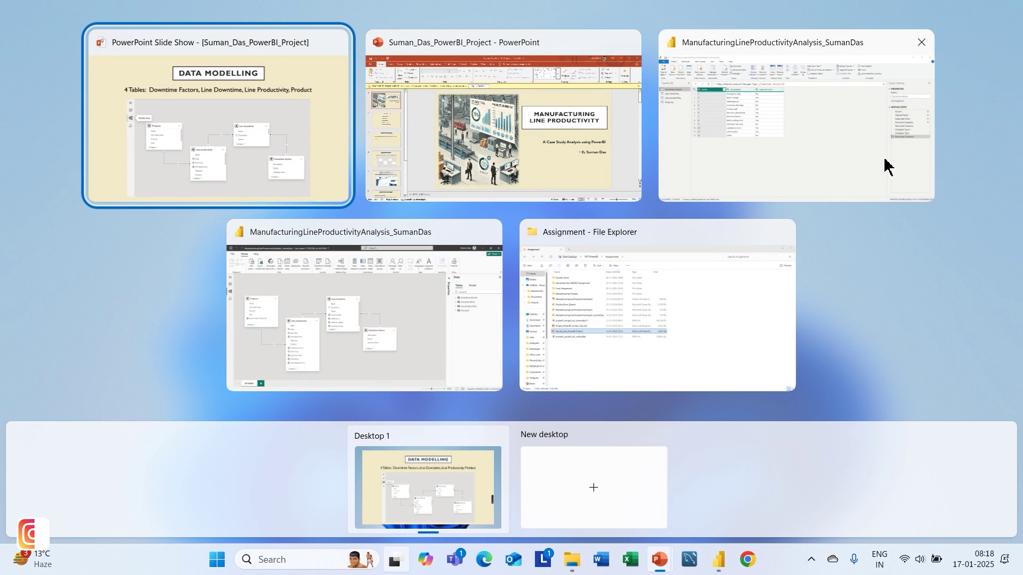
- In Power Query Editor, review the Line downtime, Line productivity and Products queries, ending on Downtime factors
left_click(882, 167)
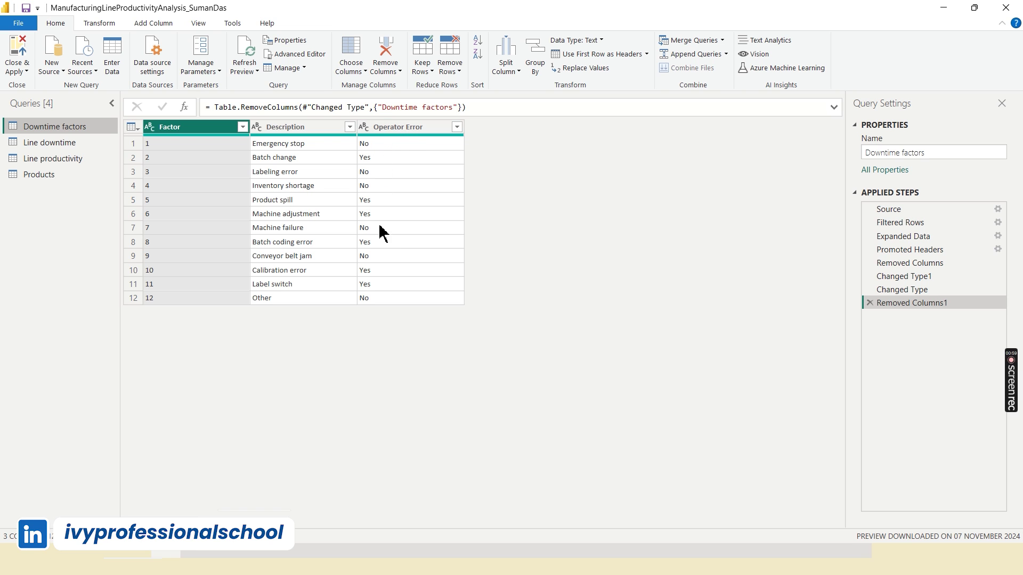
left_click(63, 144)
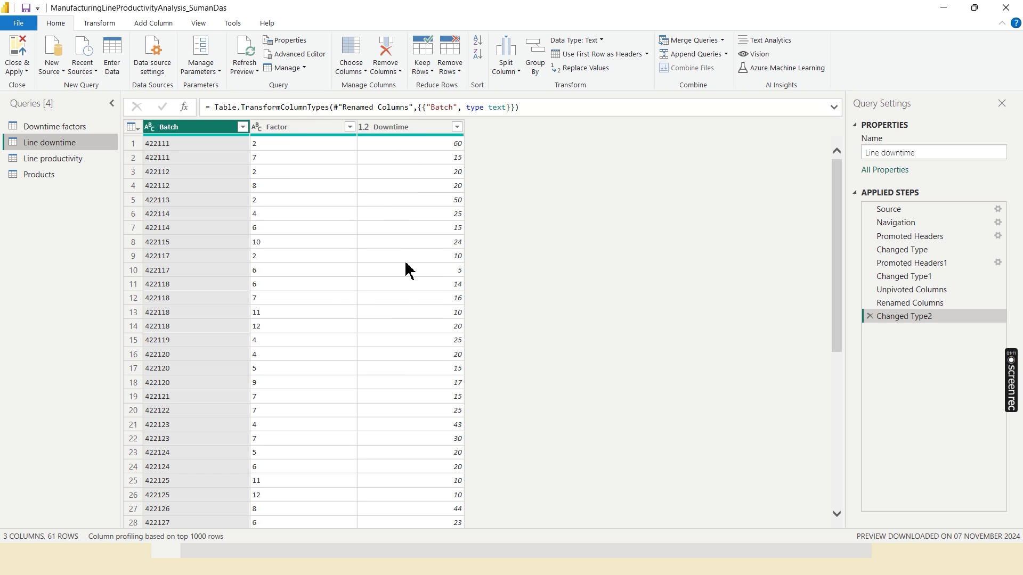
left_click(73, 160)
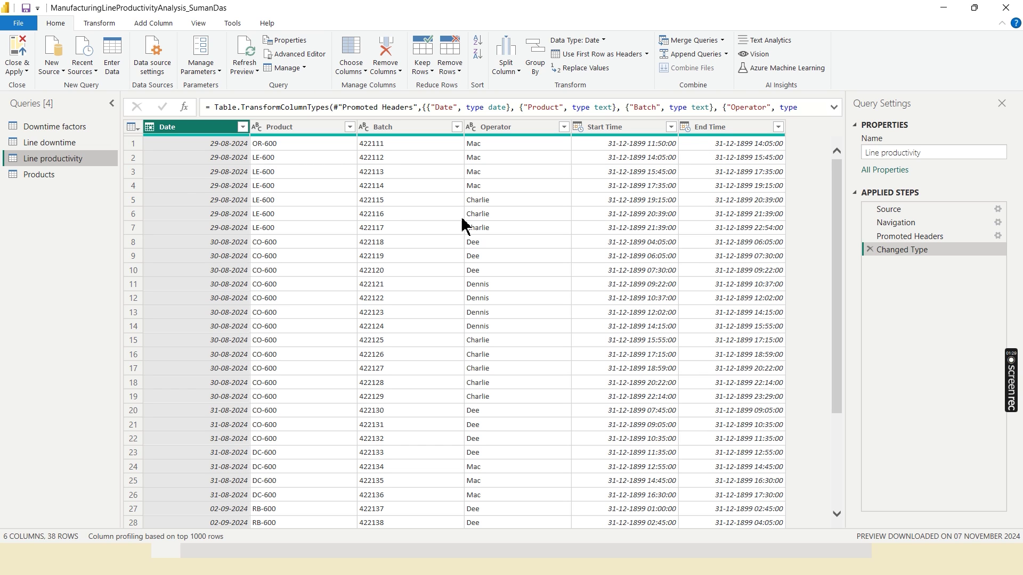
left_click(47, 187)
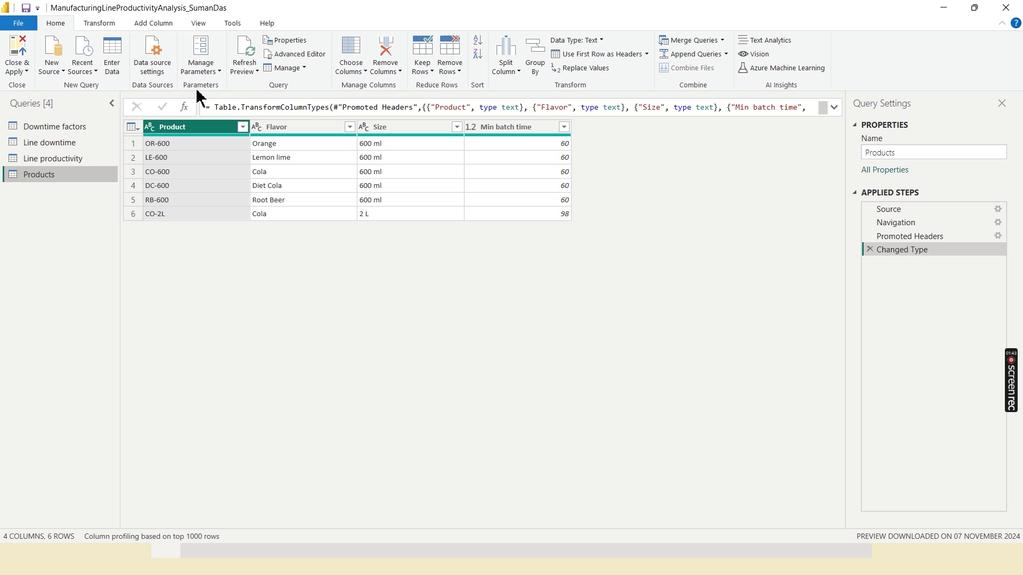
left_click(60, 126)
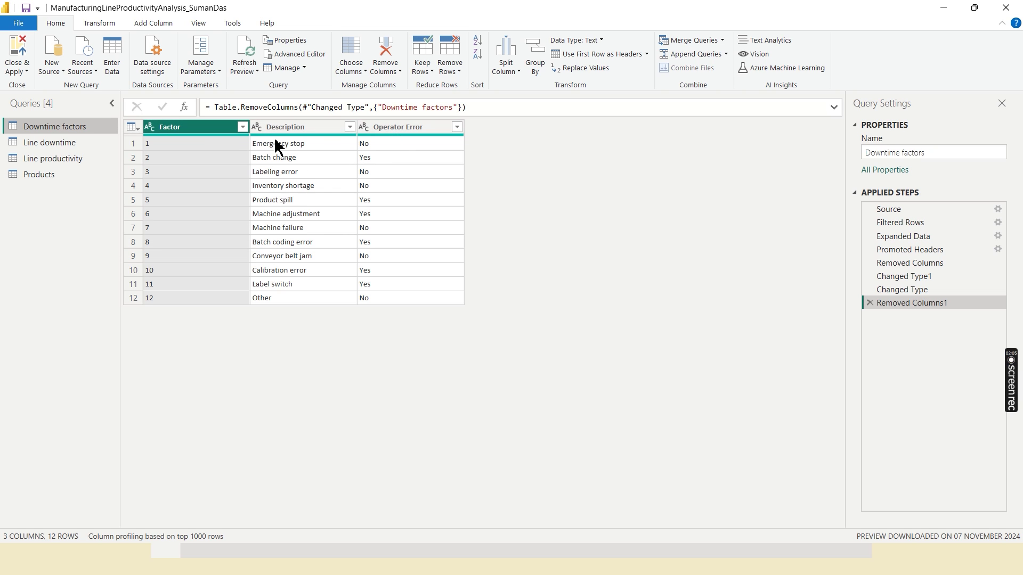
- Recheck Line downtime and Line productivity, view the Batch column's quality bar, then return to Line downtime
left_click(83, 143)
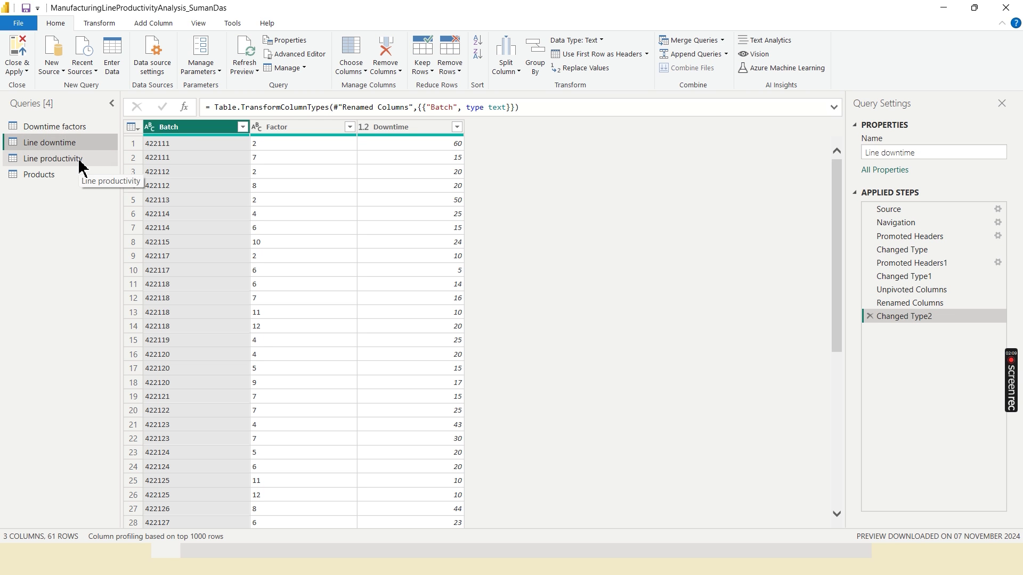
left_click(80, 160)
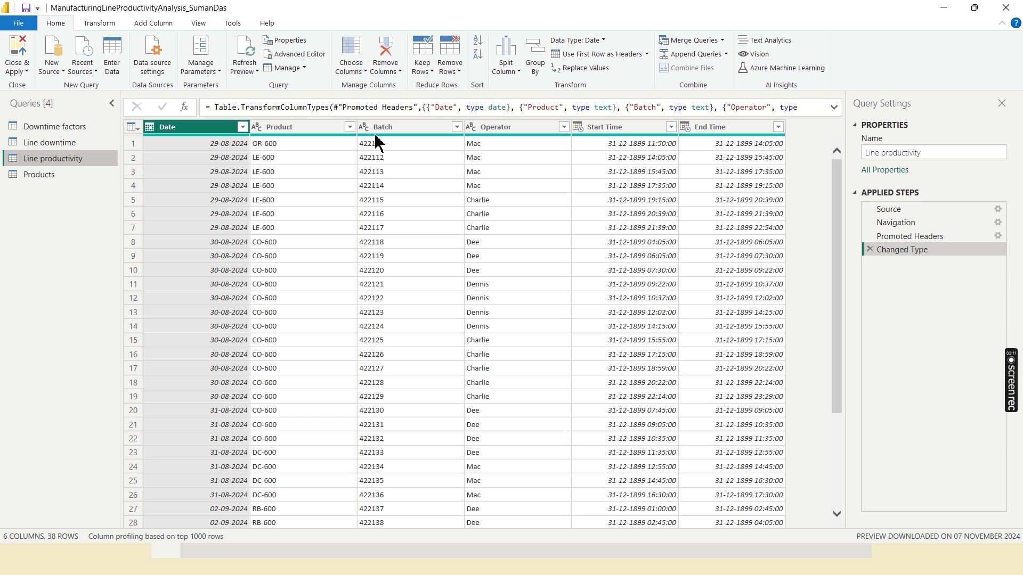
mouse_move(368, 143)
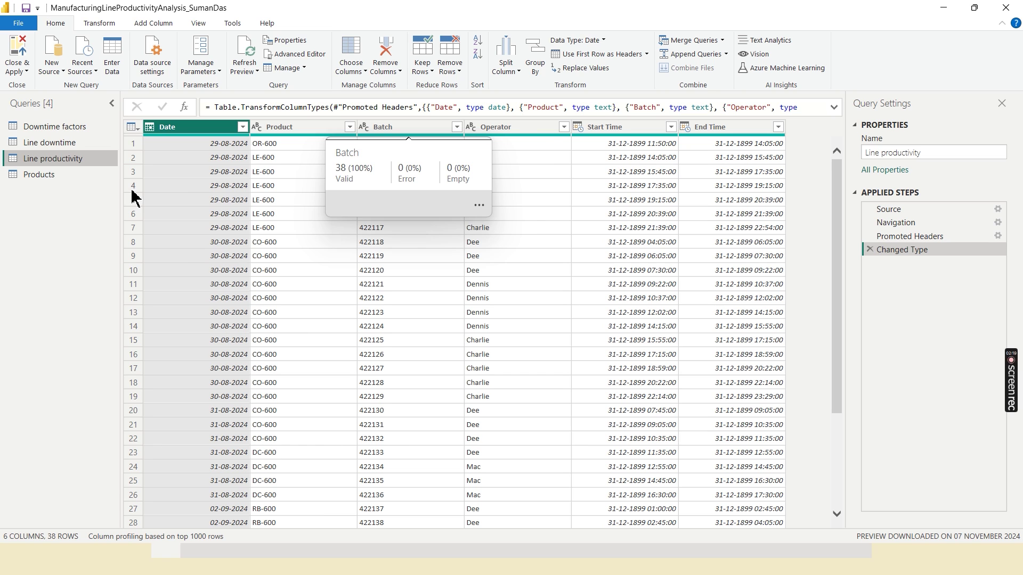
left_click(64, 143)
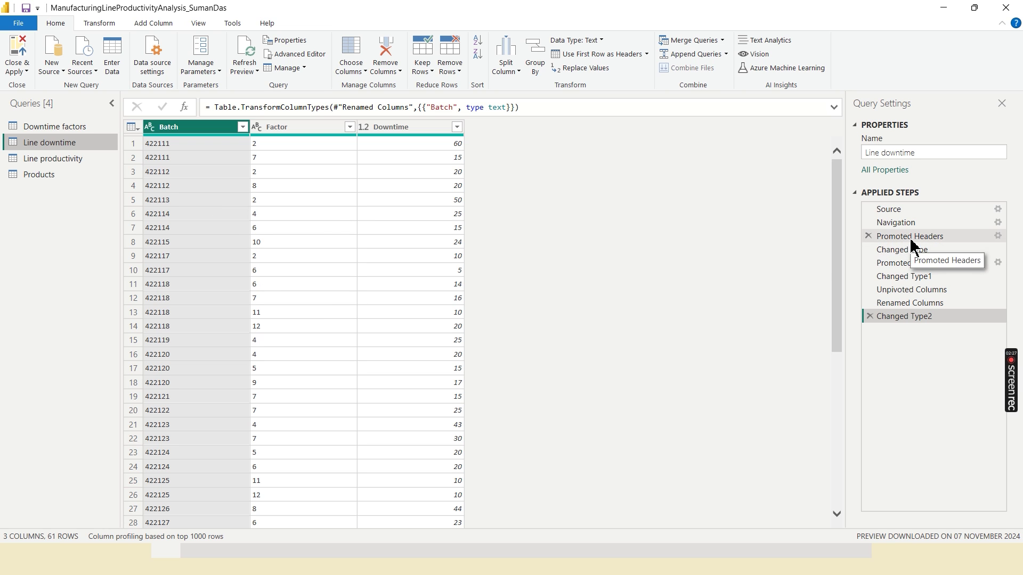
- Preview Line downtime at Promoted Headers1, return to Changed Type2, then show the Products query
left_click(909, 265)
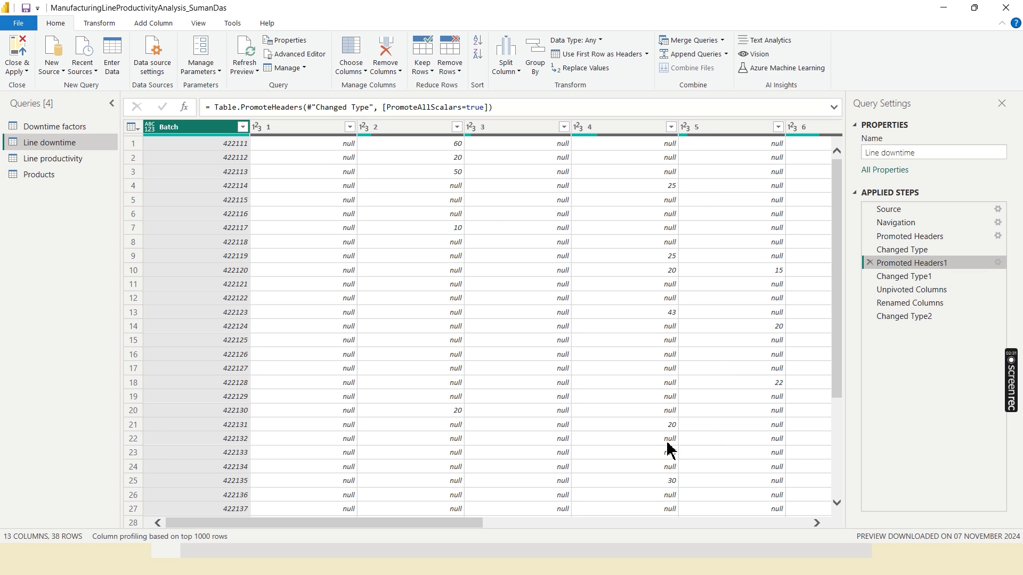
left_click(895, 318)
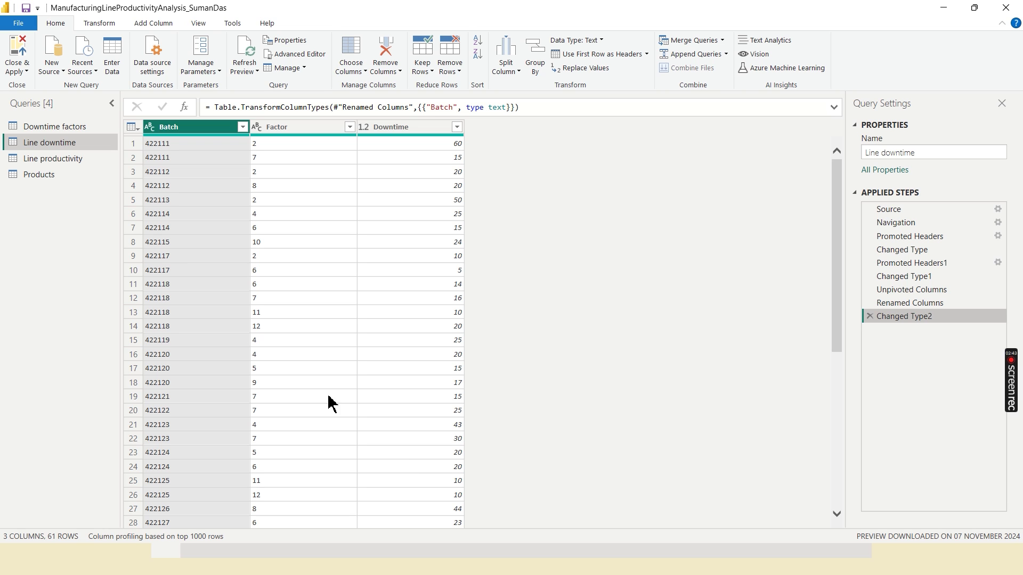
left_click(75, 177)
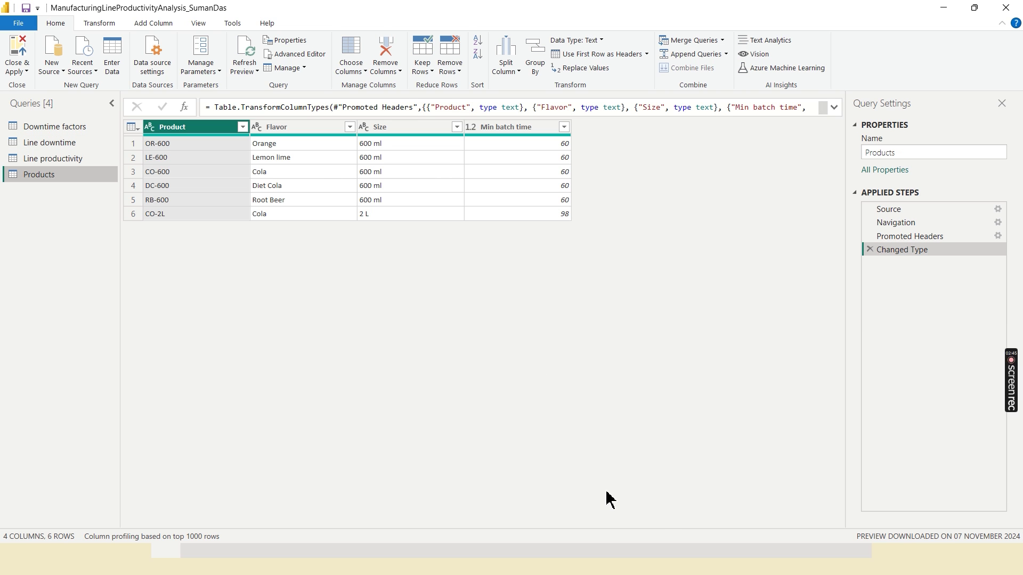
- Switch to the Power BI window's Model view of the four related tables, then return to the report
key("super+Tab")
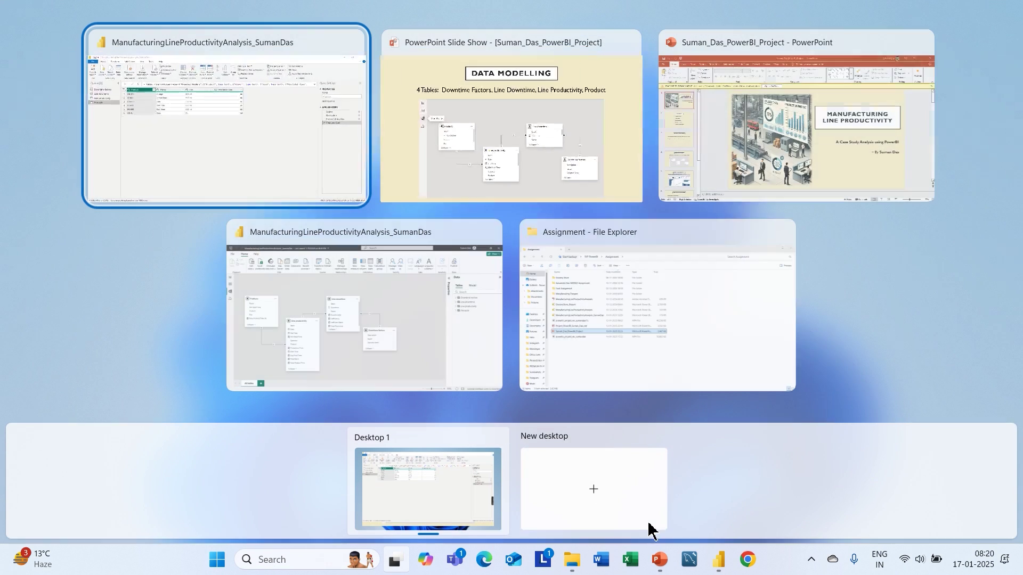
left_click(449, 334)
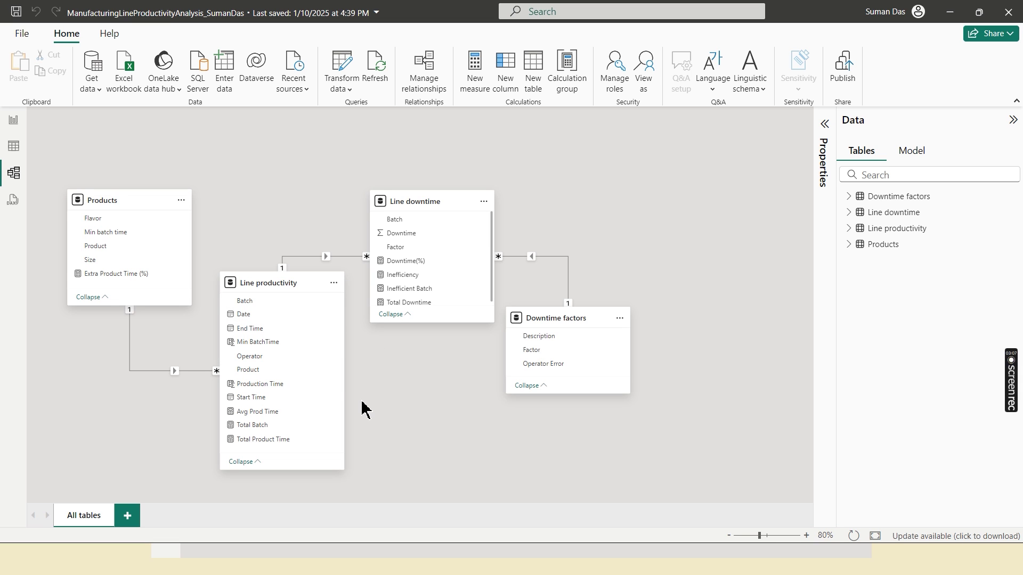
mouse_move(114, 201)
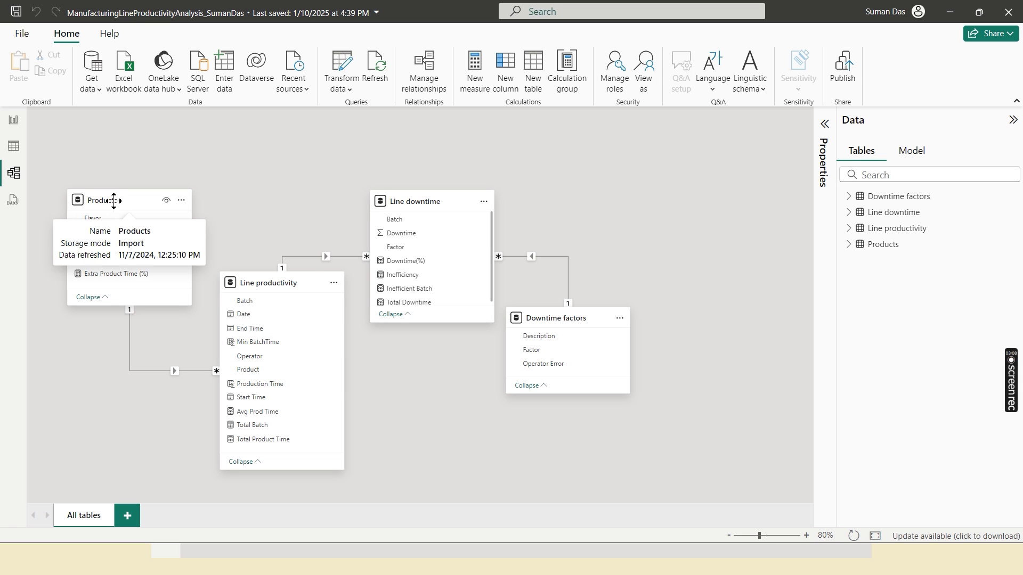
left_click(17, 128)
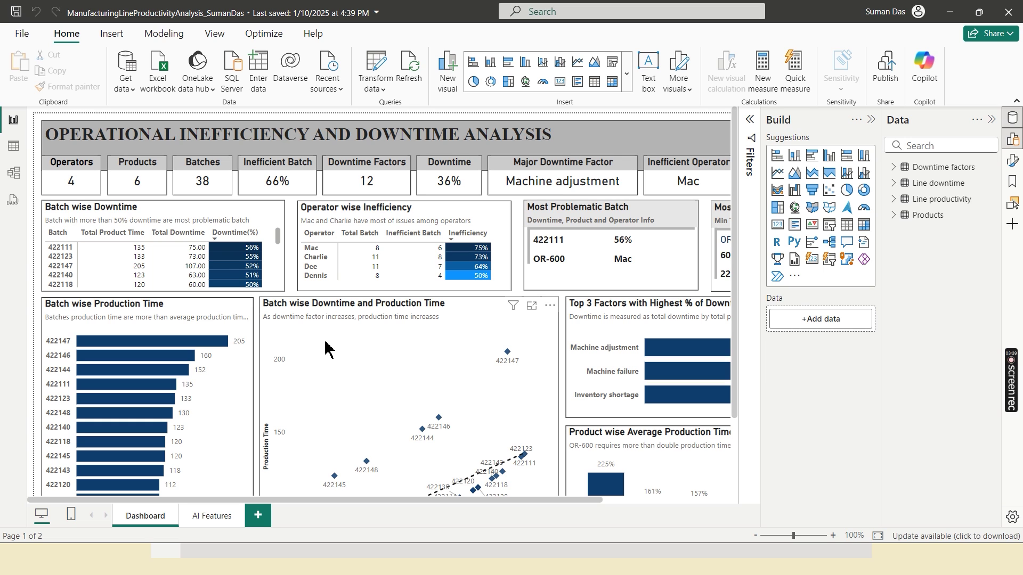
- Collapse the Build pane and select each KPI card from Operators through the 36% Downtime card
left_click(871, 120)
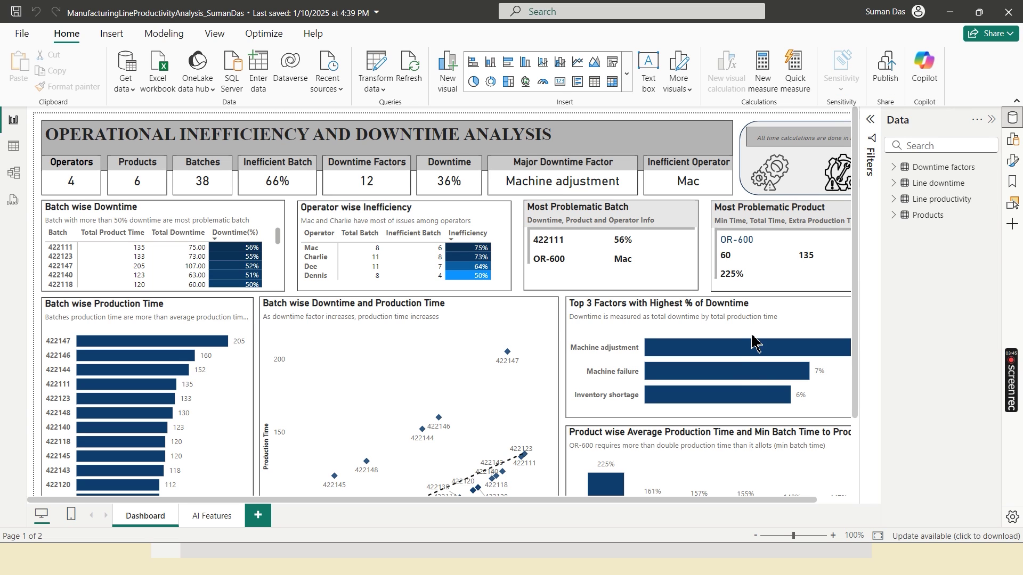
mouse_move(748, 378)
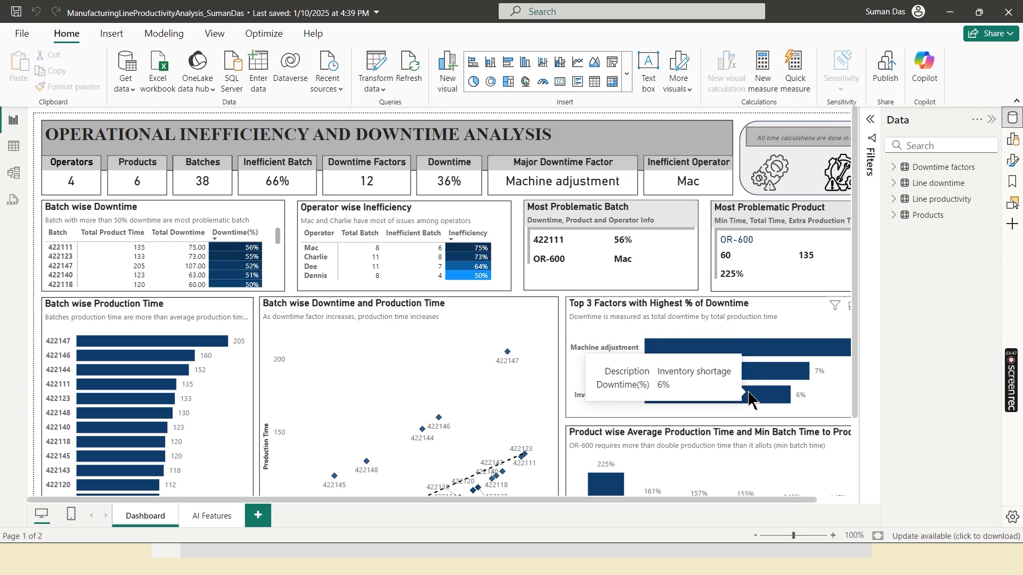
left_click(85, 190)
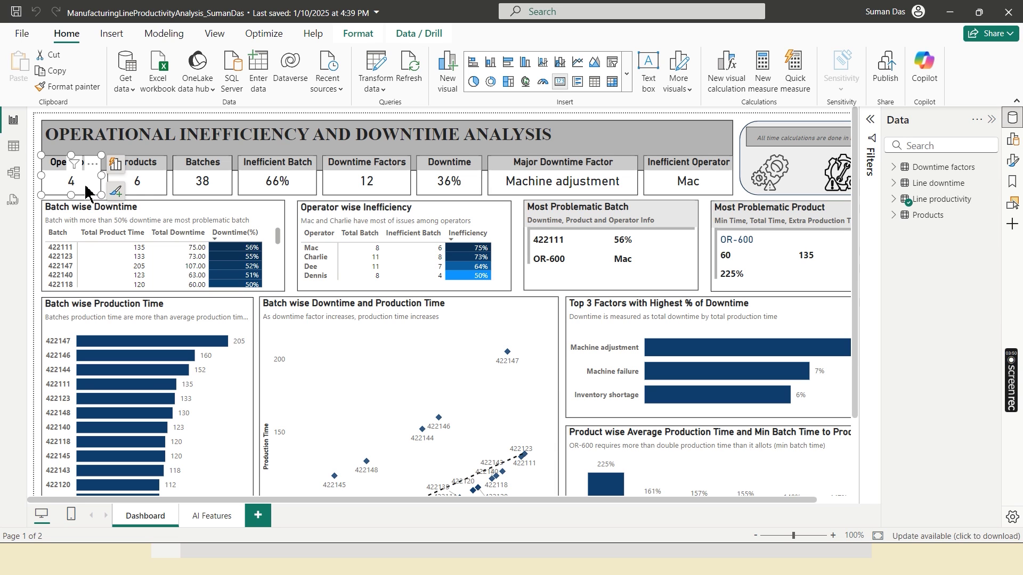
left_click(137, 189)
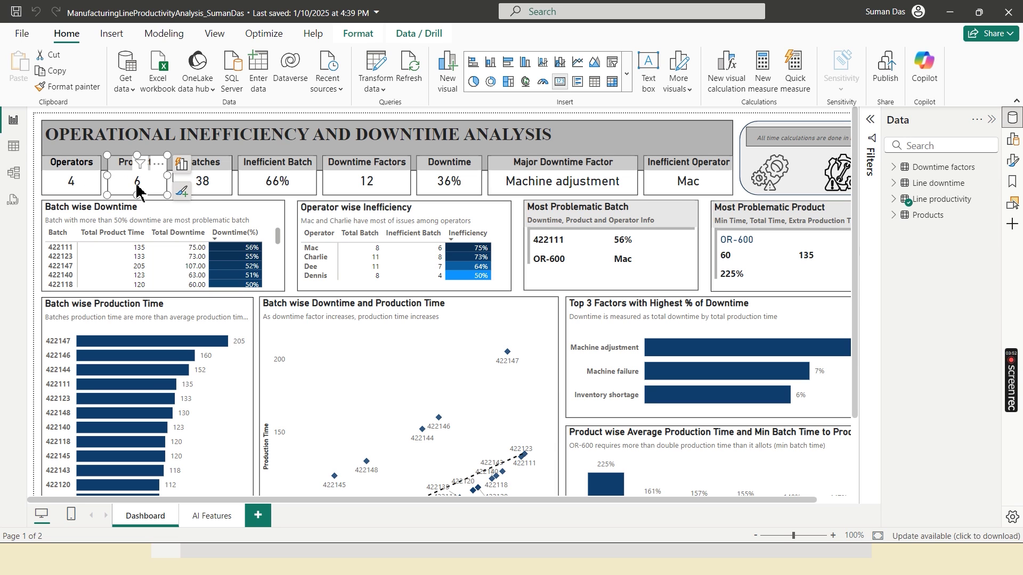
left_click(207, 189)
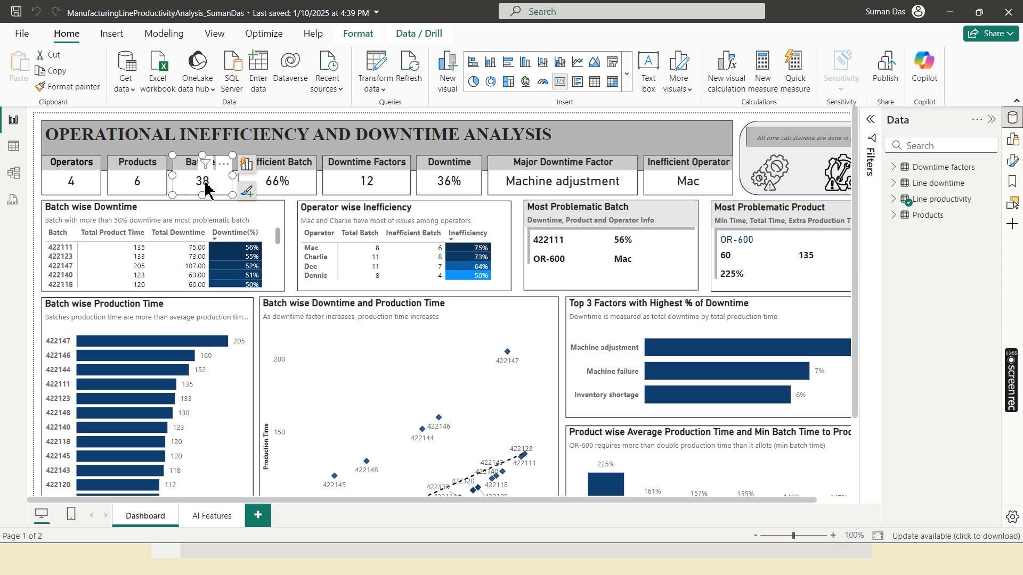
left_click(276, 189)
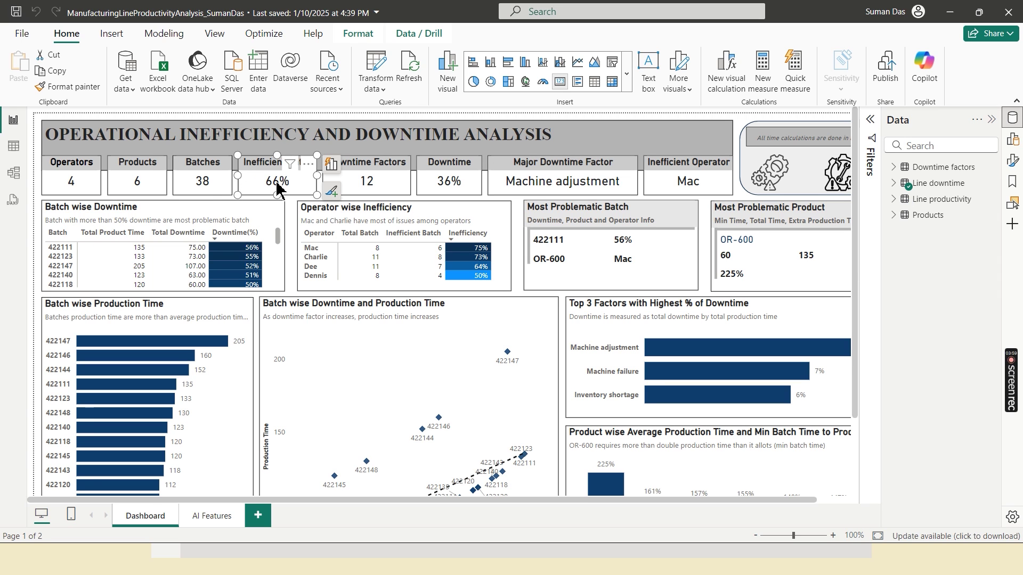
left_click(348, 188)
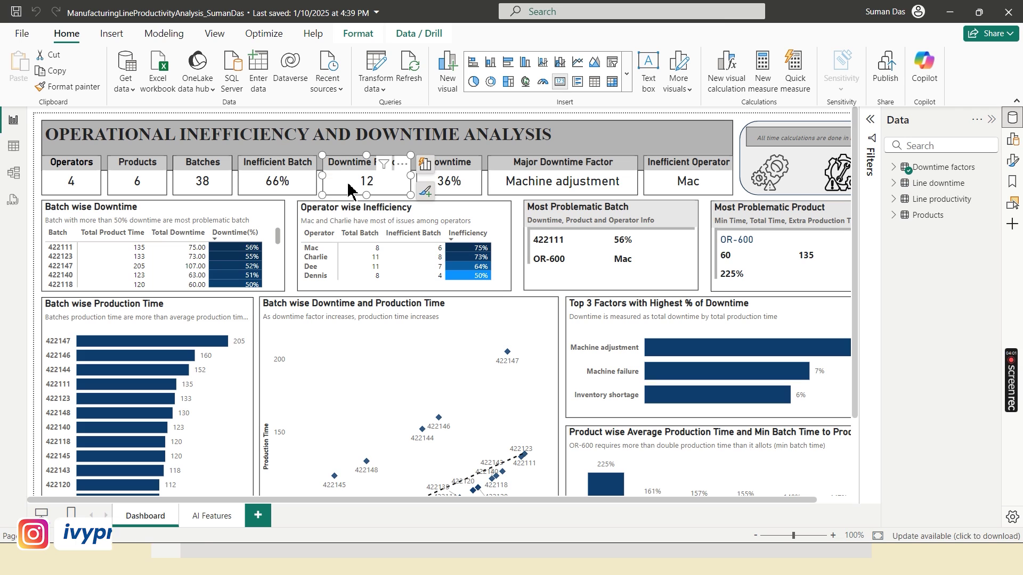
left_click(449, 194)
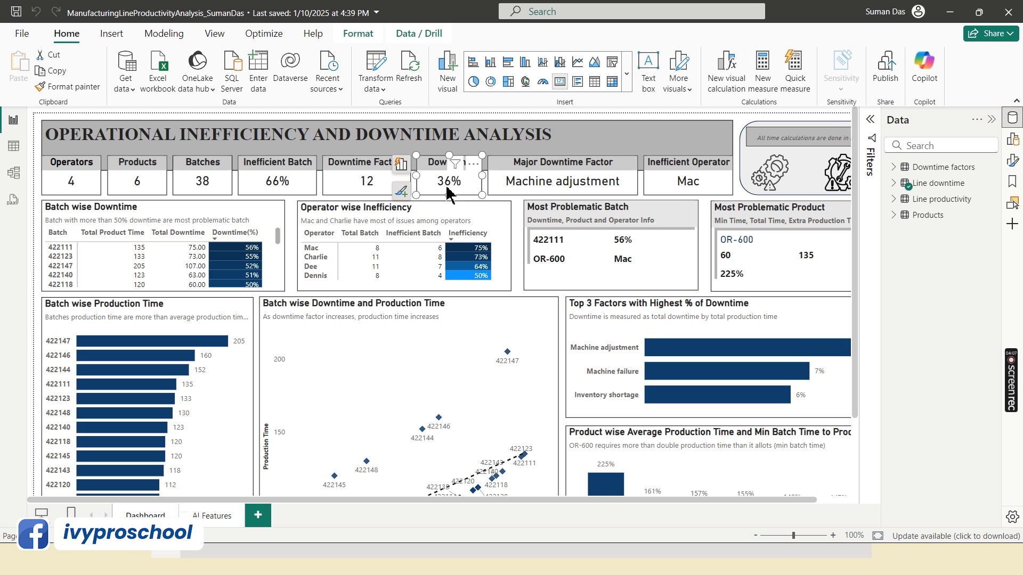
- Expand Line downtime and view the Downtime(%) and Inefficiency DAX alongside the Major Downtime Factor and Inefficient Operator cards
left_click(894, 183)
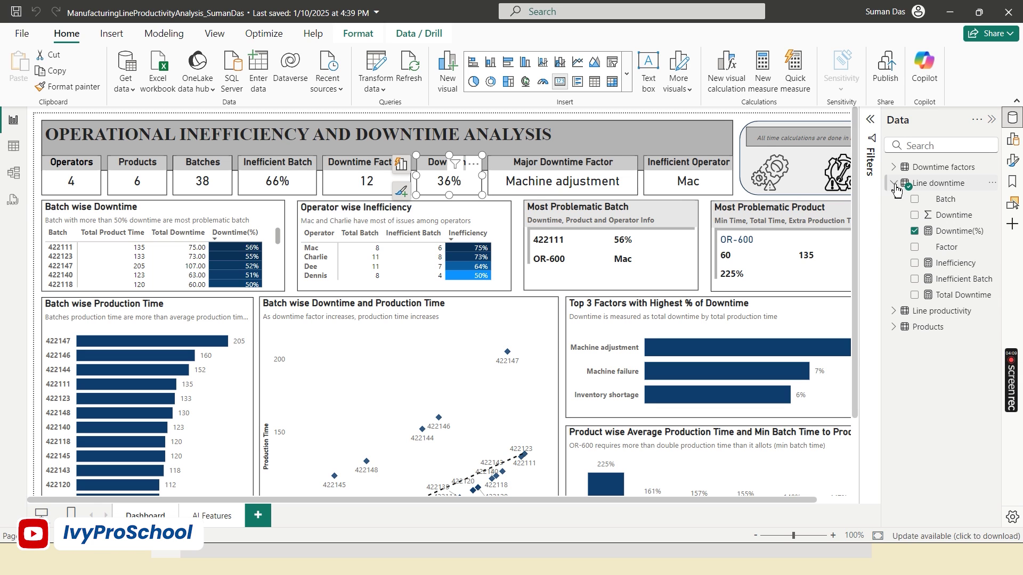
left_click(942, 232)
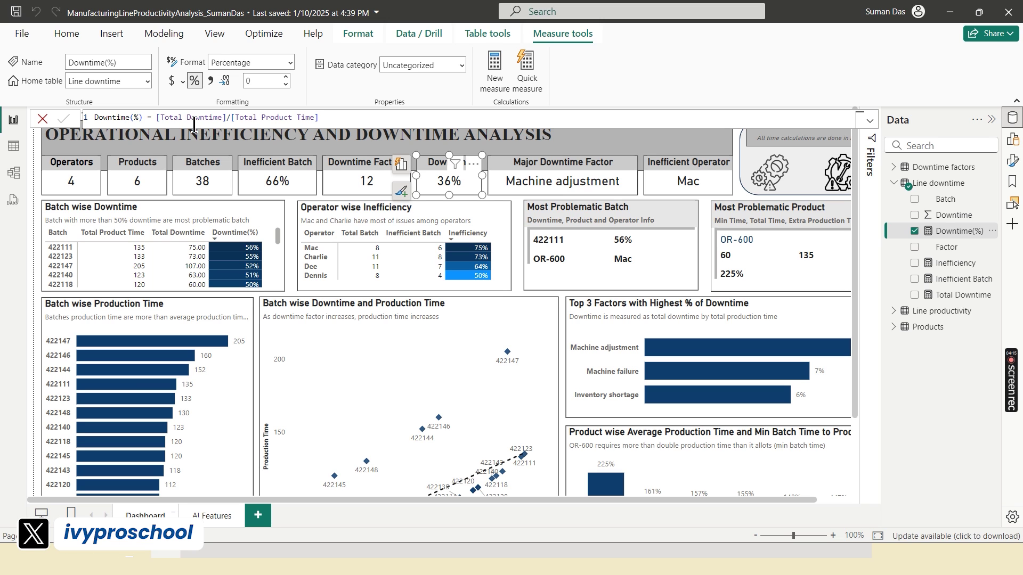
left_click(565, 175)
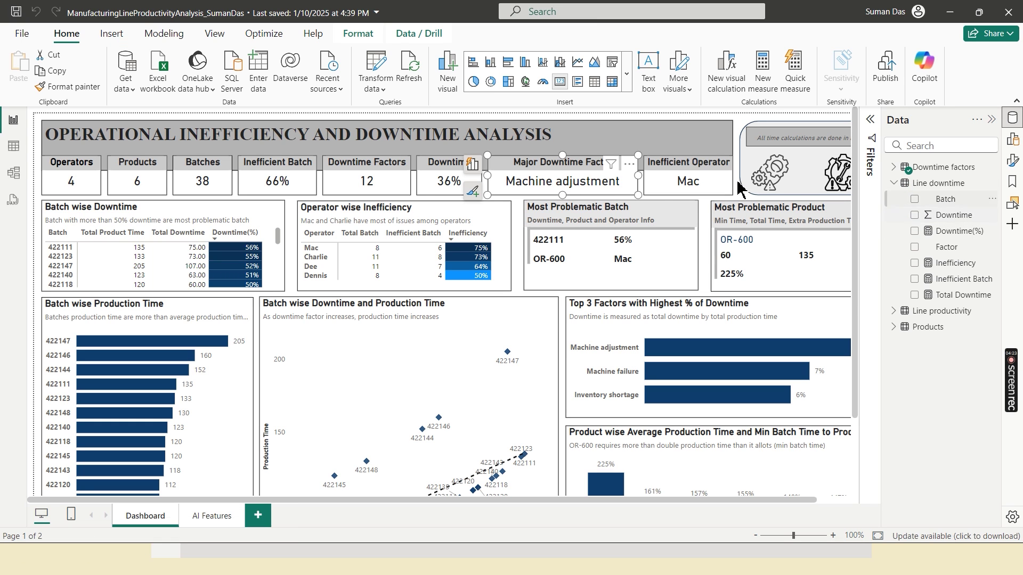
left_click(676, 176)
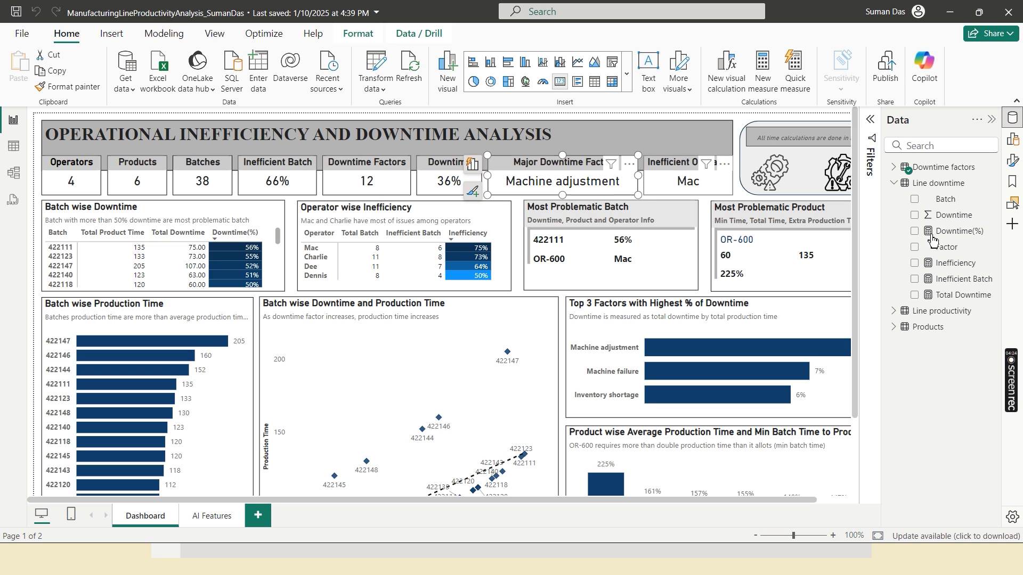
left_click(954, 264)
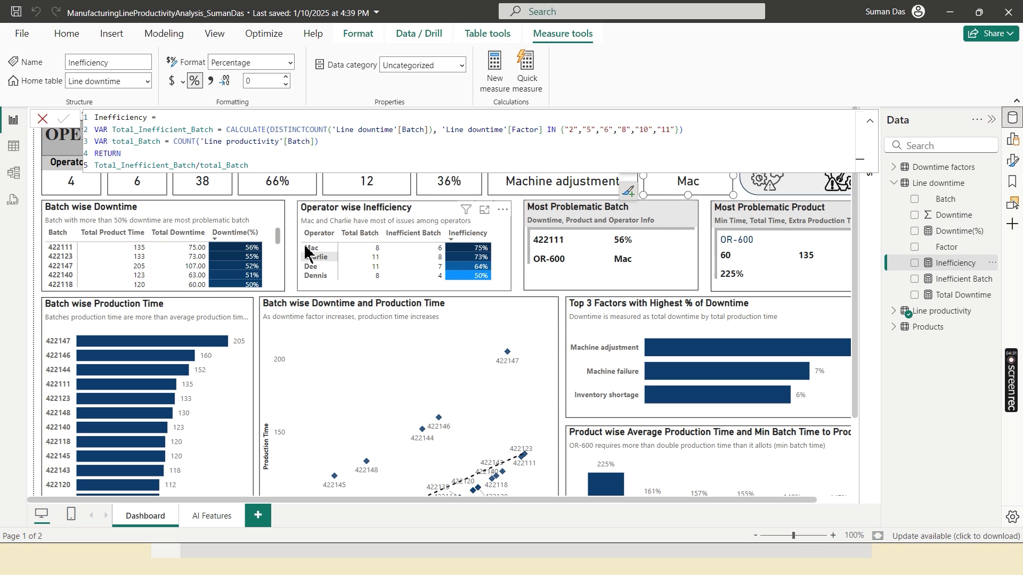
left_click(43, 119)
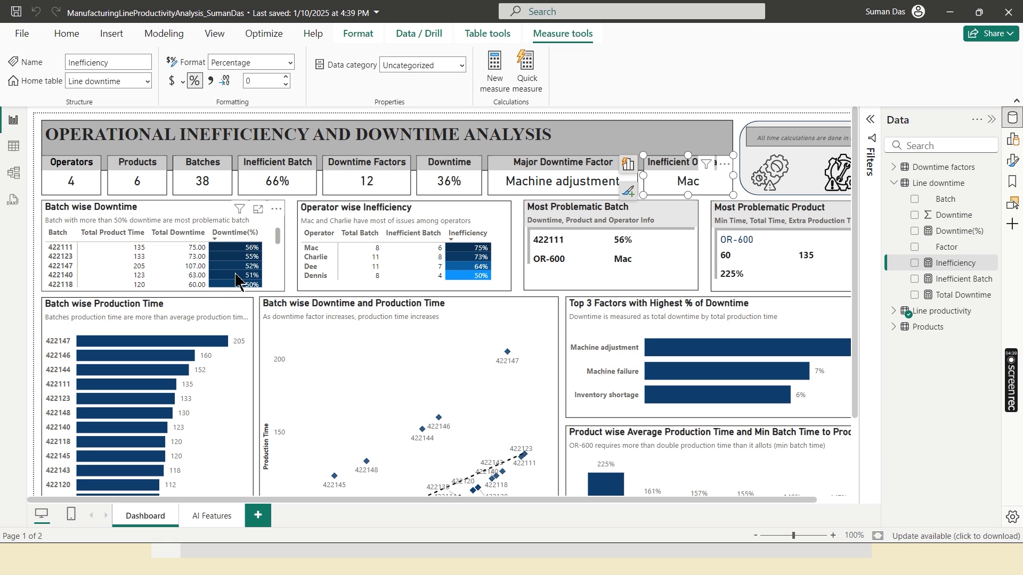
left_click(355, 216)
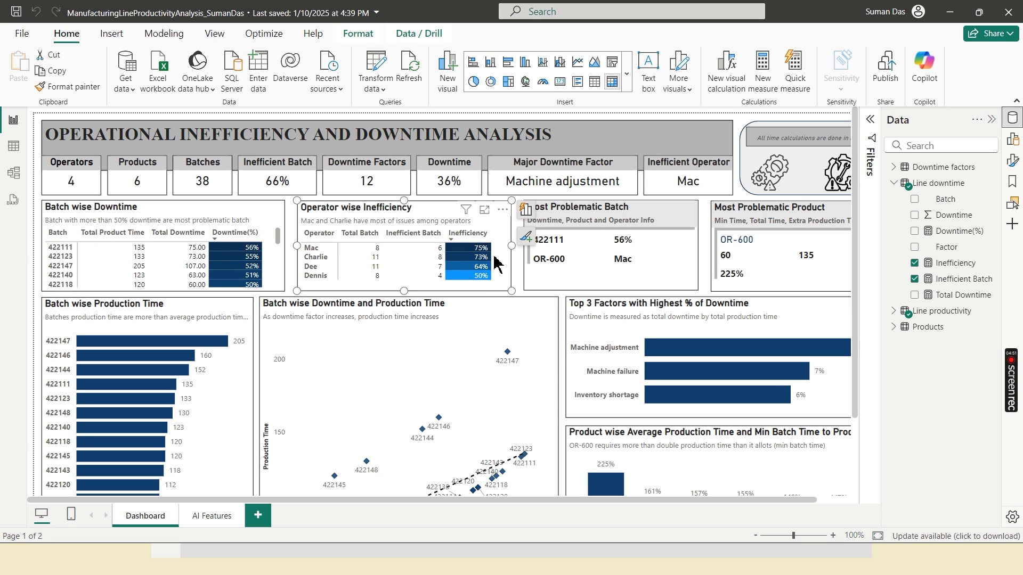
left_click(585, 213)
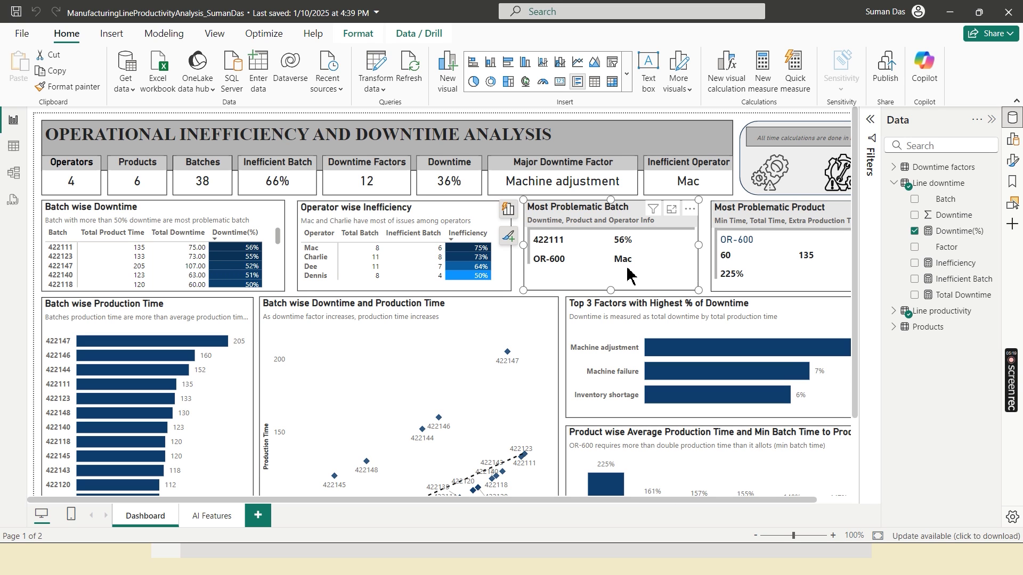
left_click(785, 261)
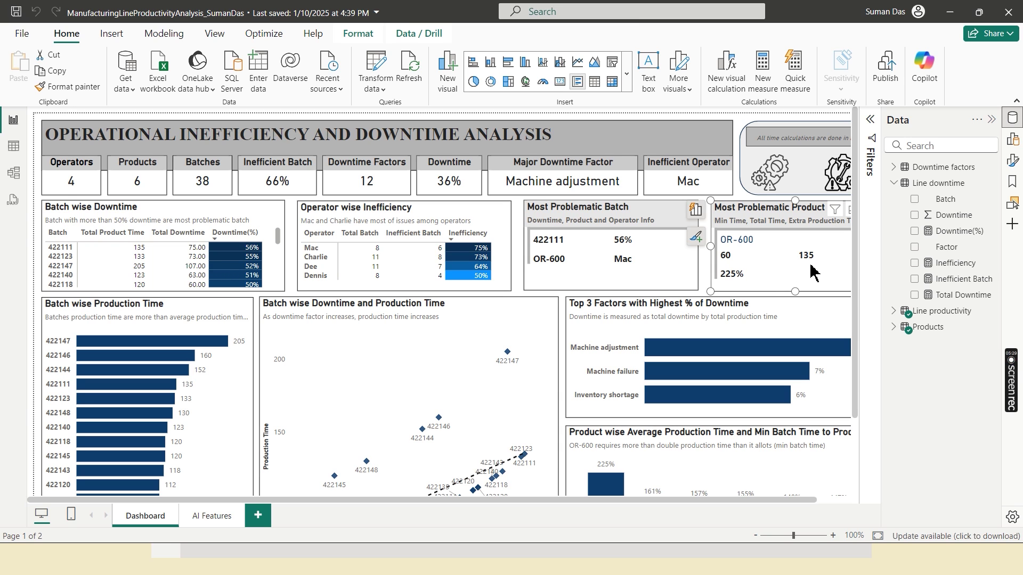
mouse_move(729, 282)
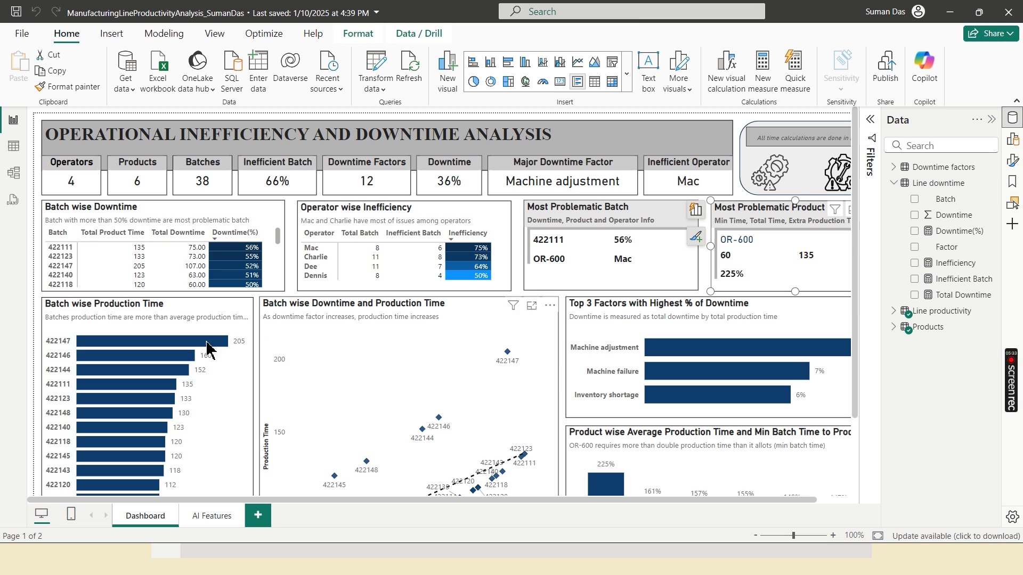
left_click(148, 314)
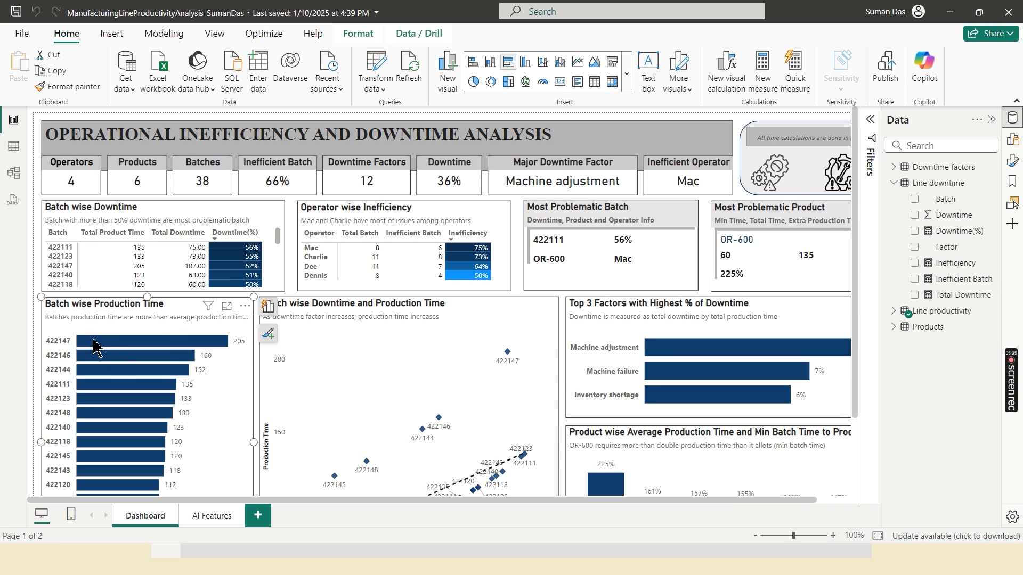
mouse_move(111, 347)
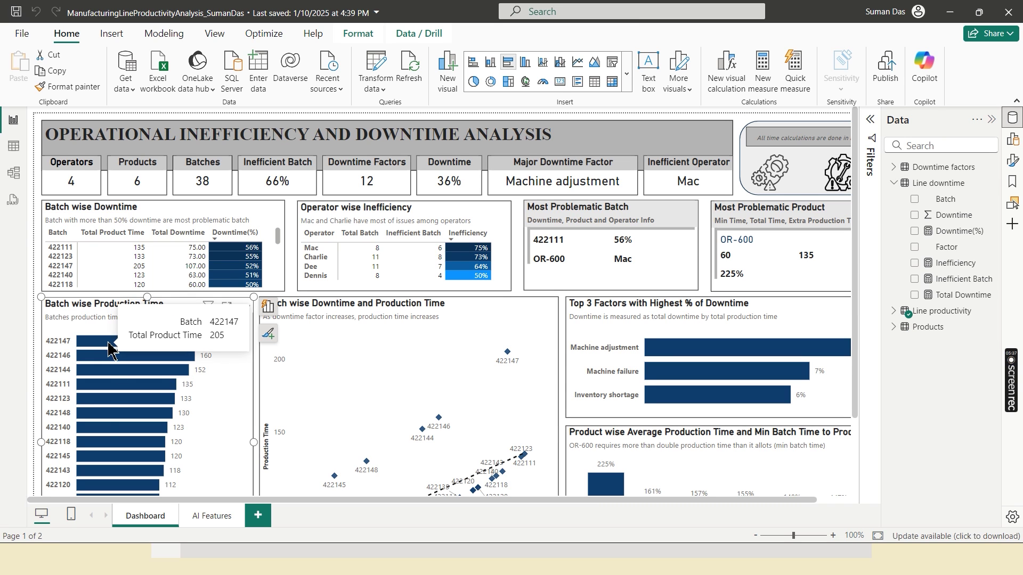
scroll(443, 360, "down", 1)
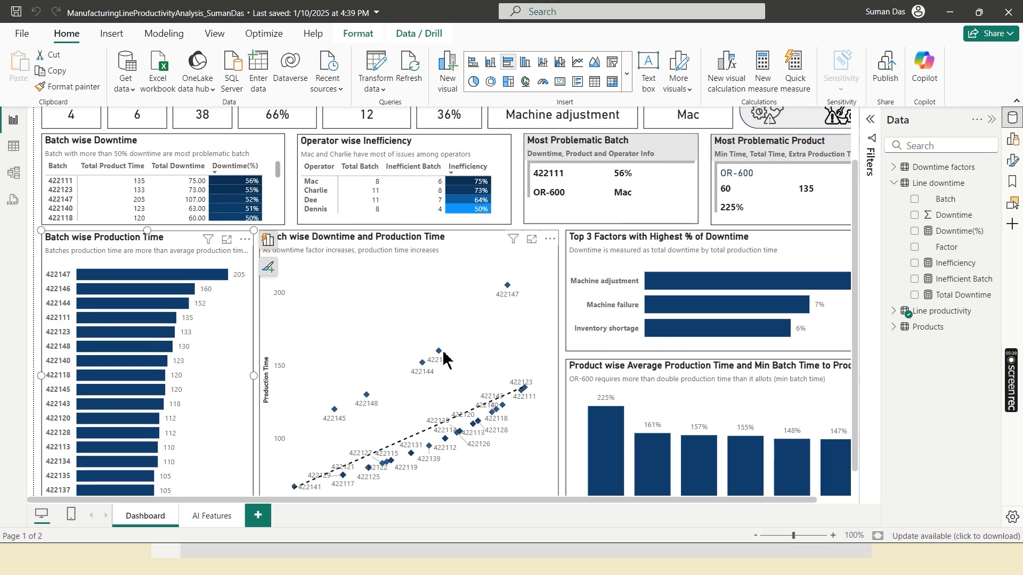
left_click(380, 251)
scroll(416, 352, "down", 1)
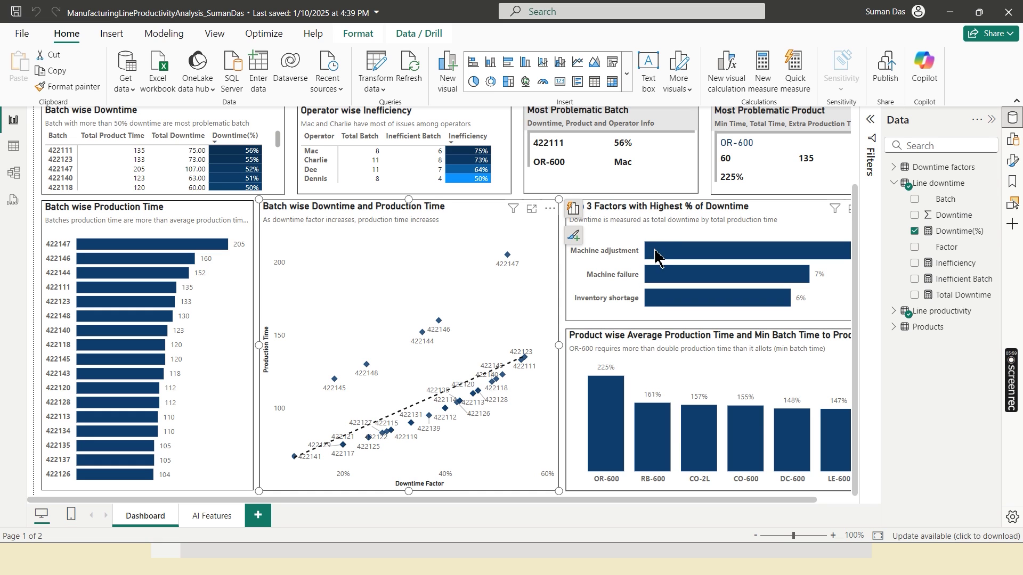
left_click(663, 213)
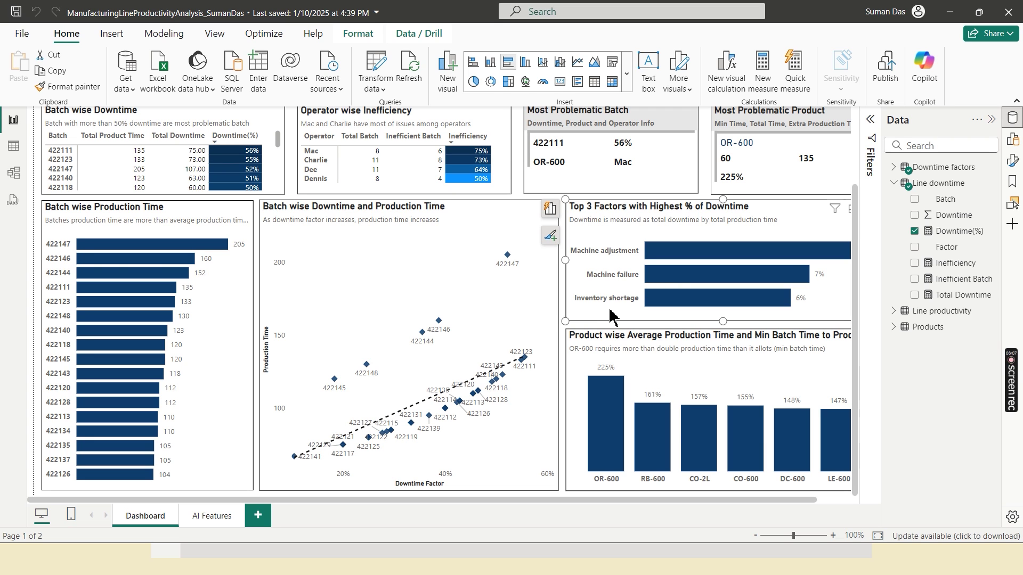
left_click(640, 341)
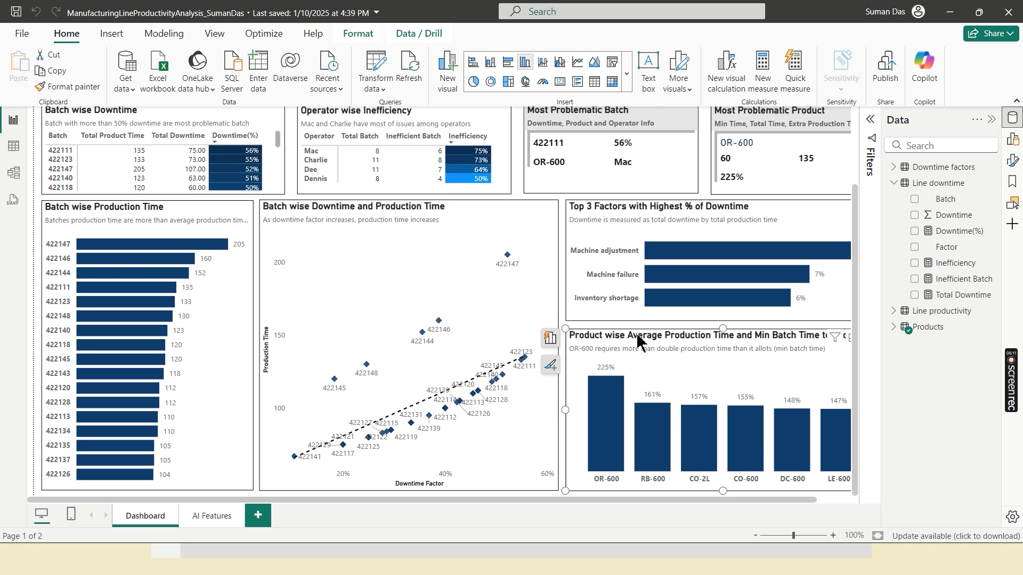
- Go to the AI Features page showing the Total Downtime 1,388 decomposition tree and Q&A visual
left_click(213, 517)
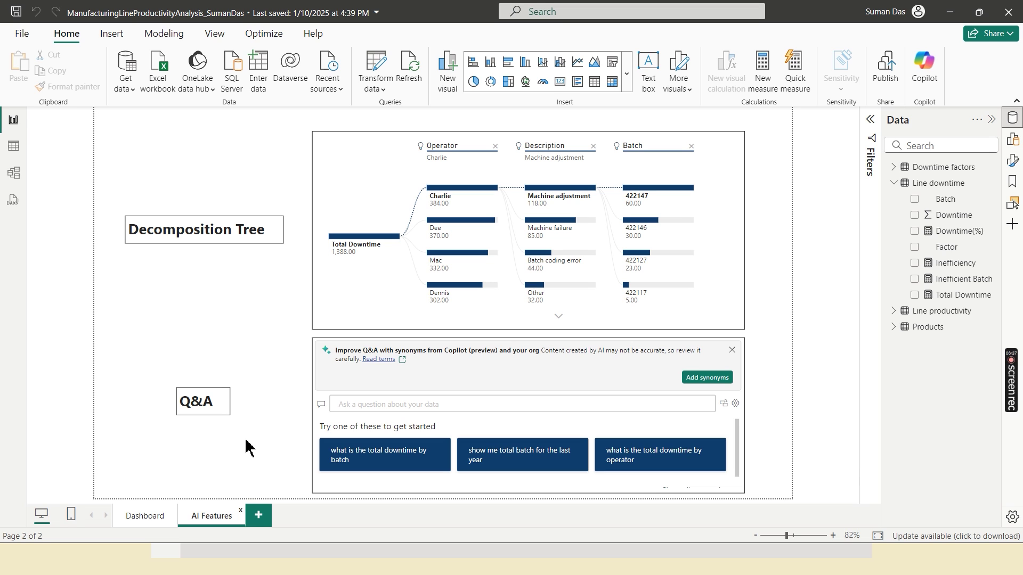
left_click(394, 405)
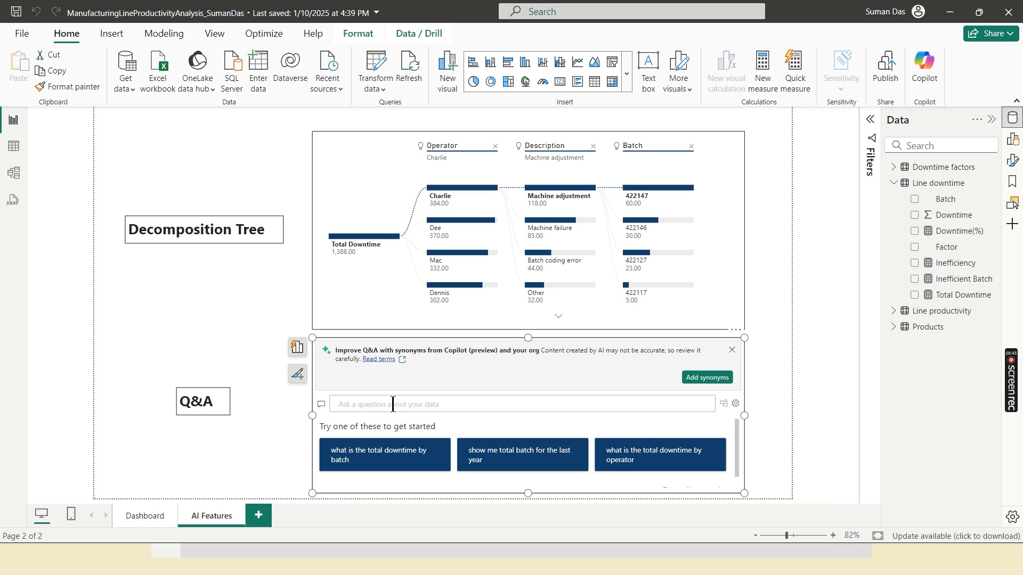
type("to")
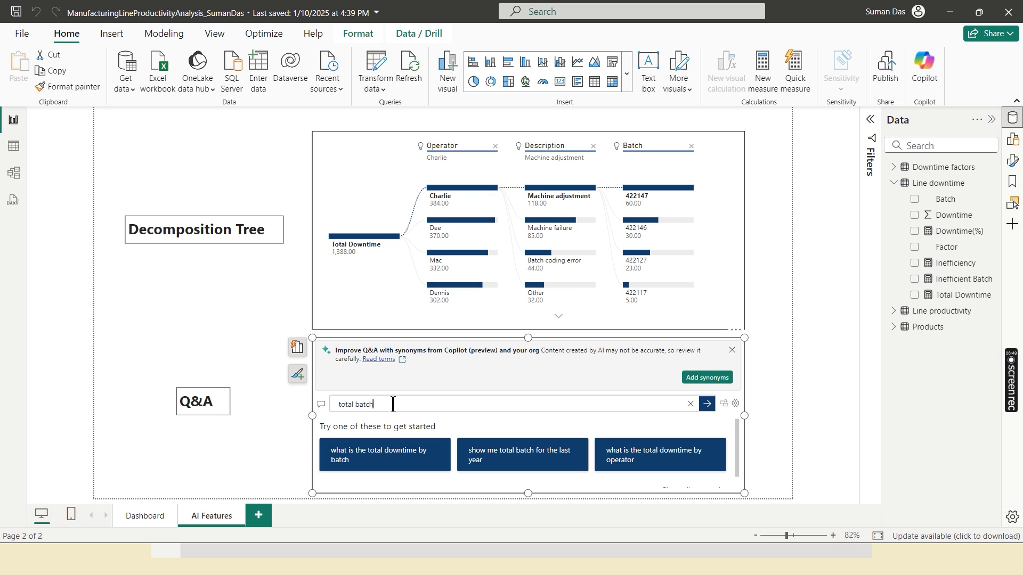
type("tal batches")
left_click(400, 422)
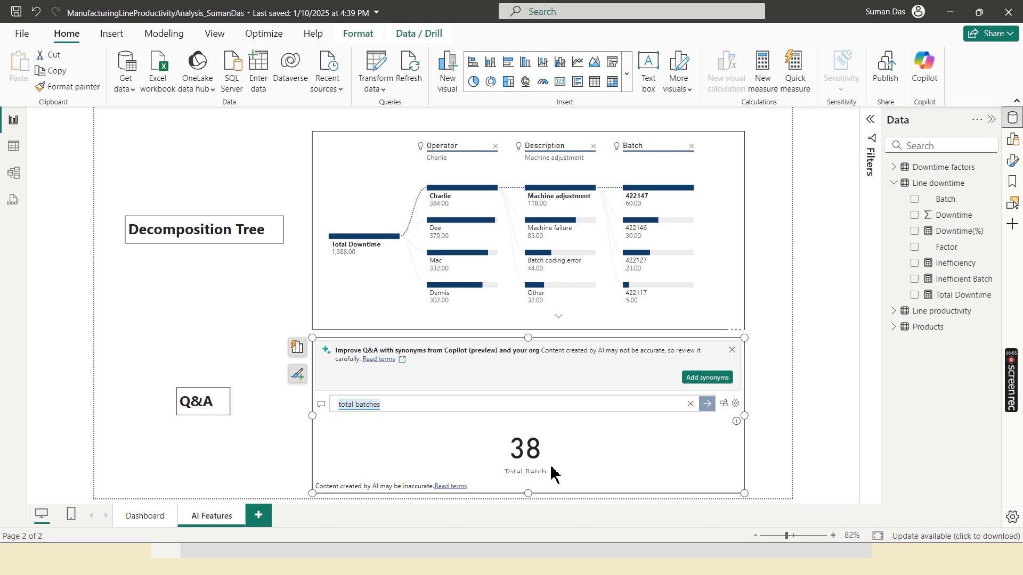
key("BackSpace")
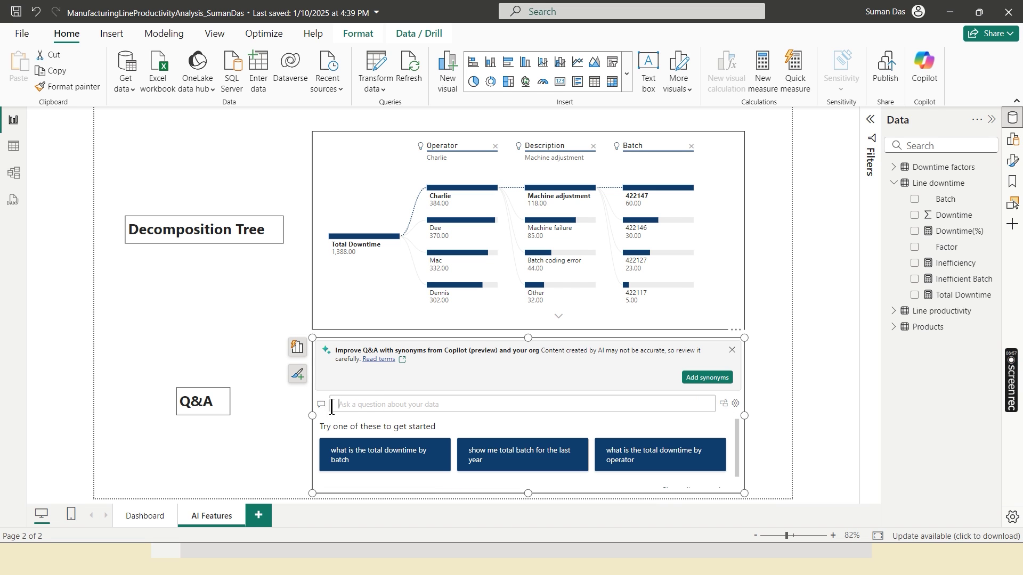
type("to")
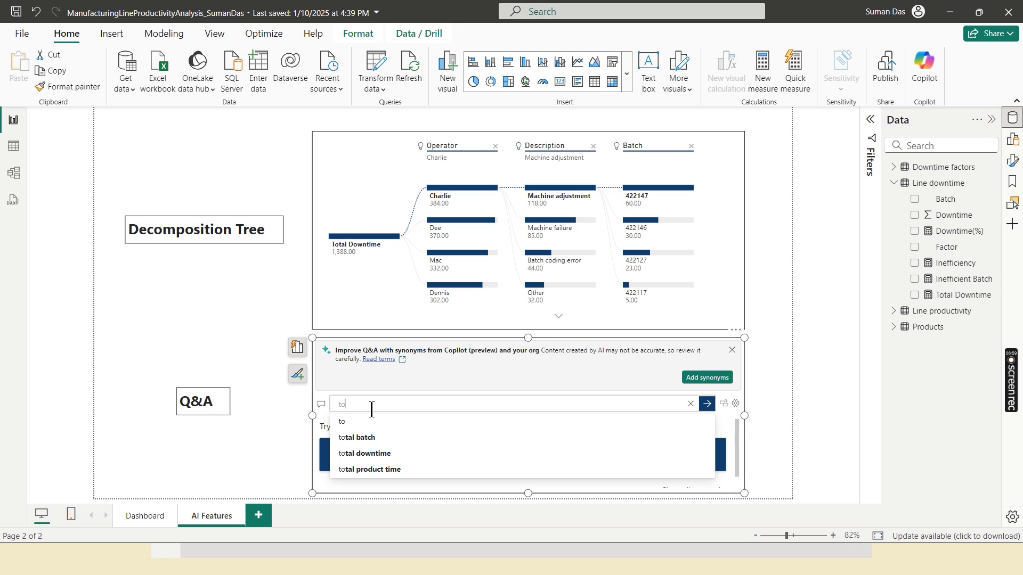
type("tal downtime")
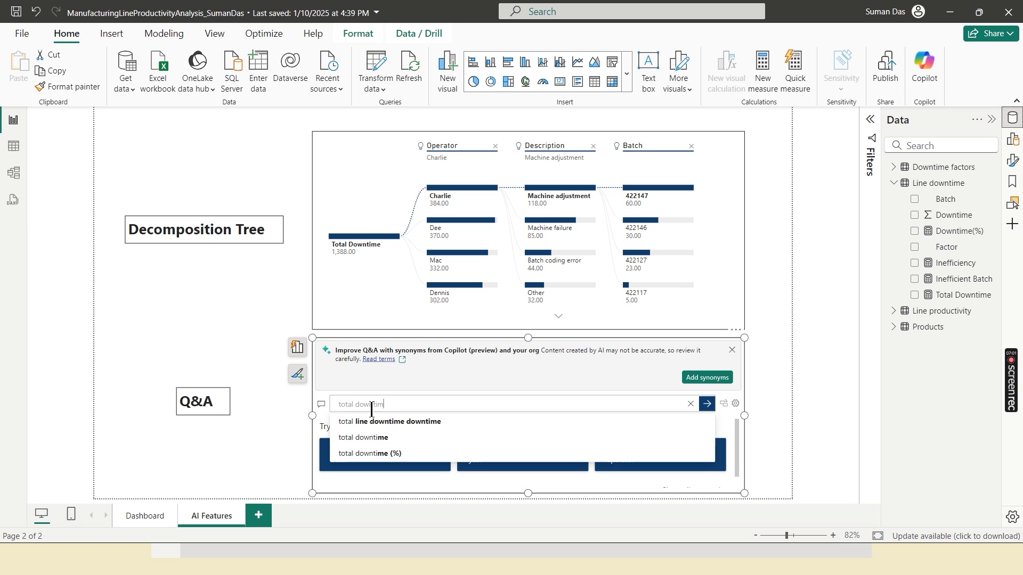
left_click(372, 422)
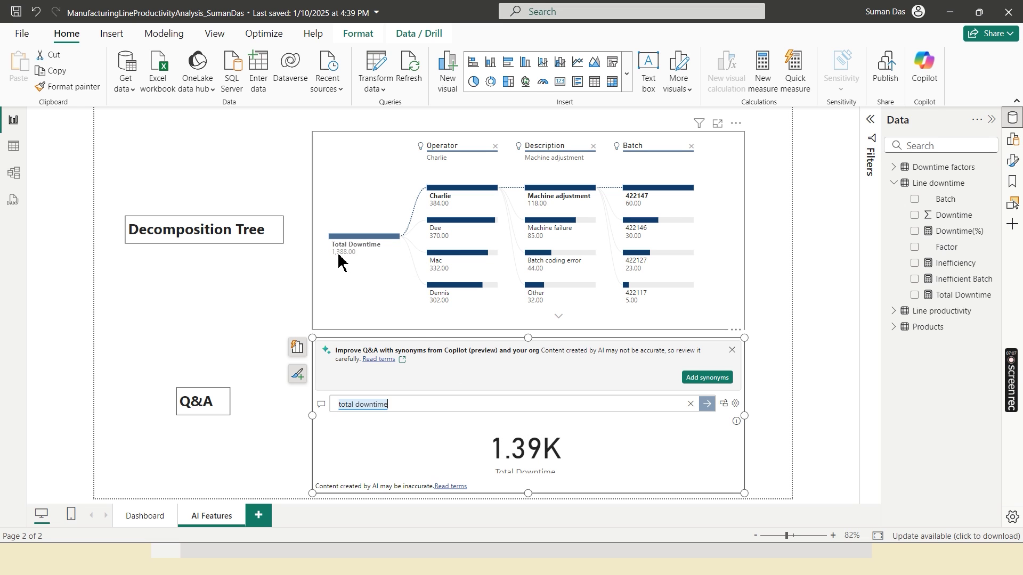
mouse_move(343, 258)
key("BackSpace")
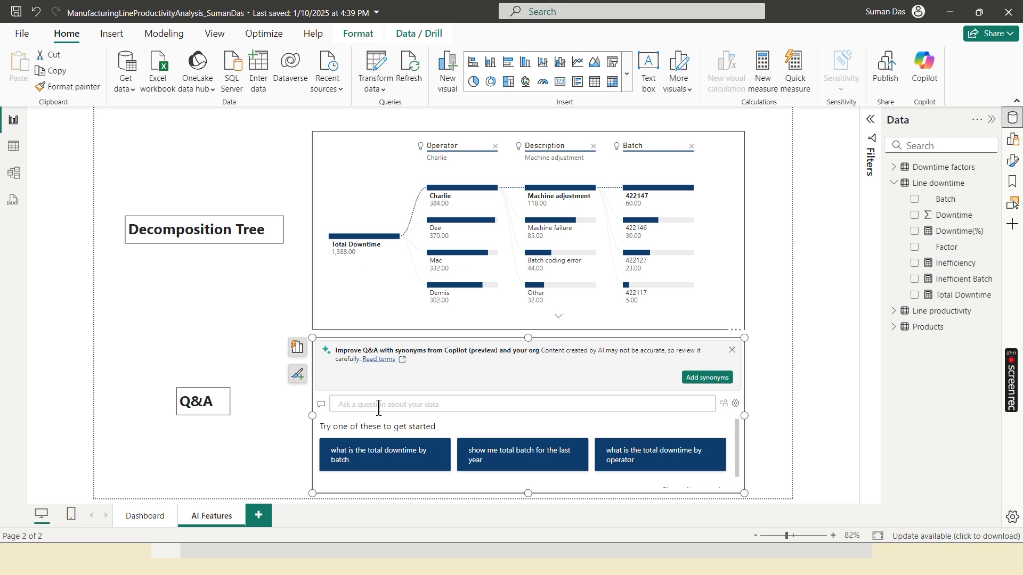
- Ask Q&A 'total inefficiency by operator', review and clear the bar chart, then open Task View
type("total")
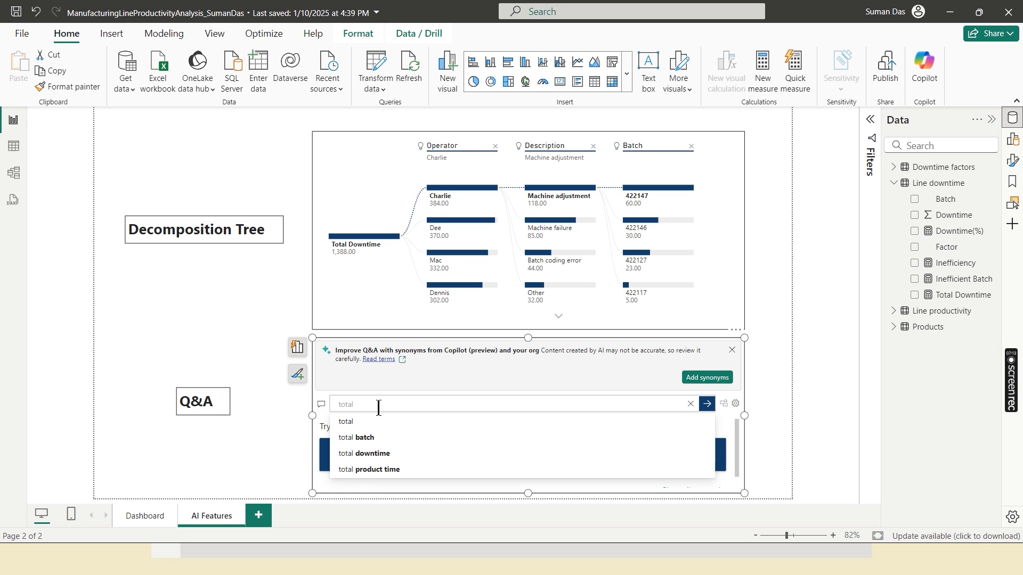
type(" ineffic")
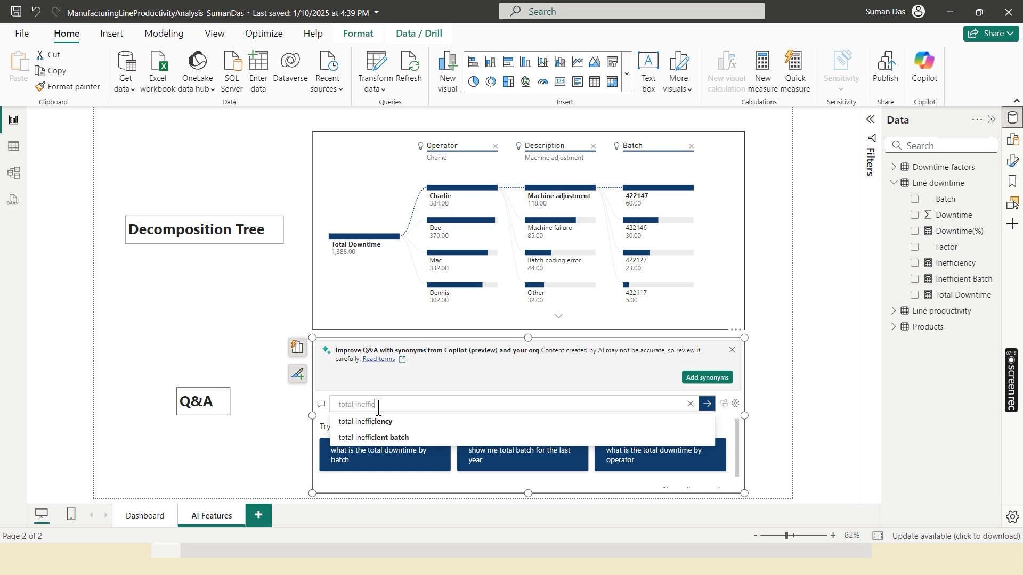
type("iency per")
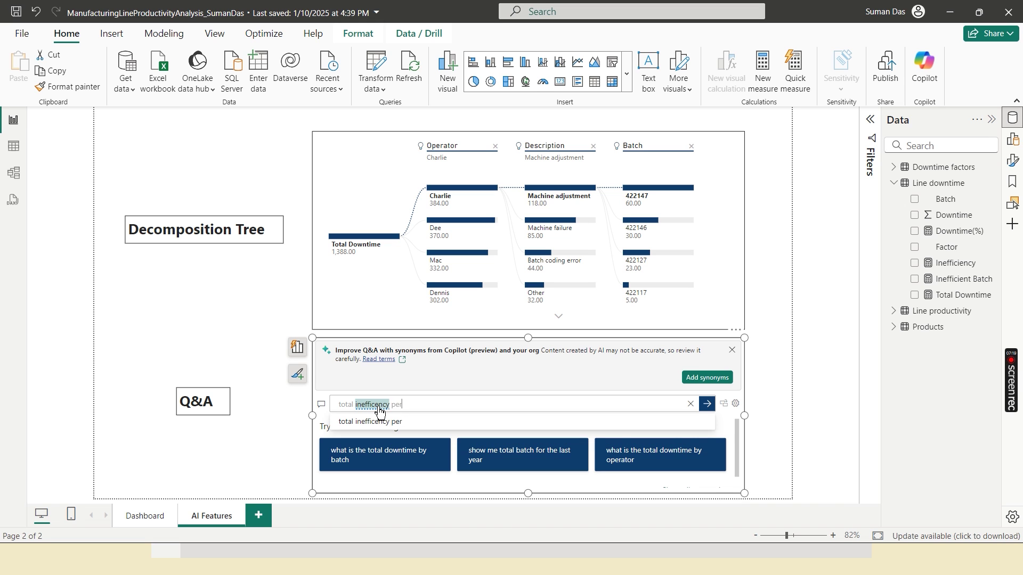
key("BackSpace")
key("BackSpace")
key("BackSpace")
type("by opera")
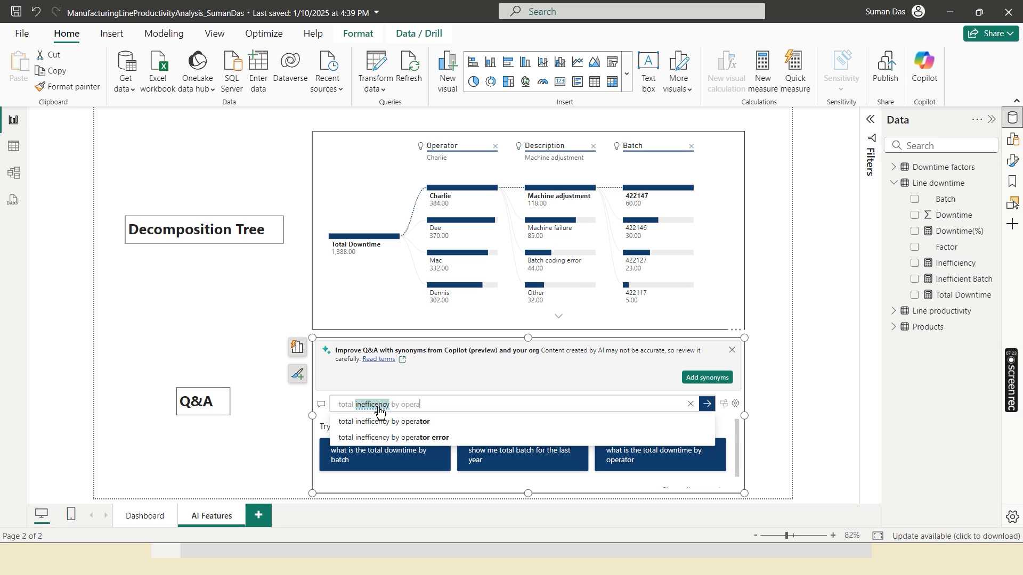
type("tor")
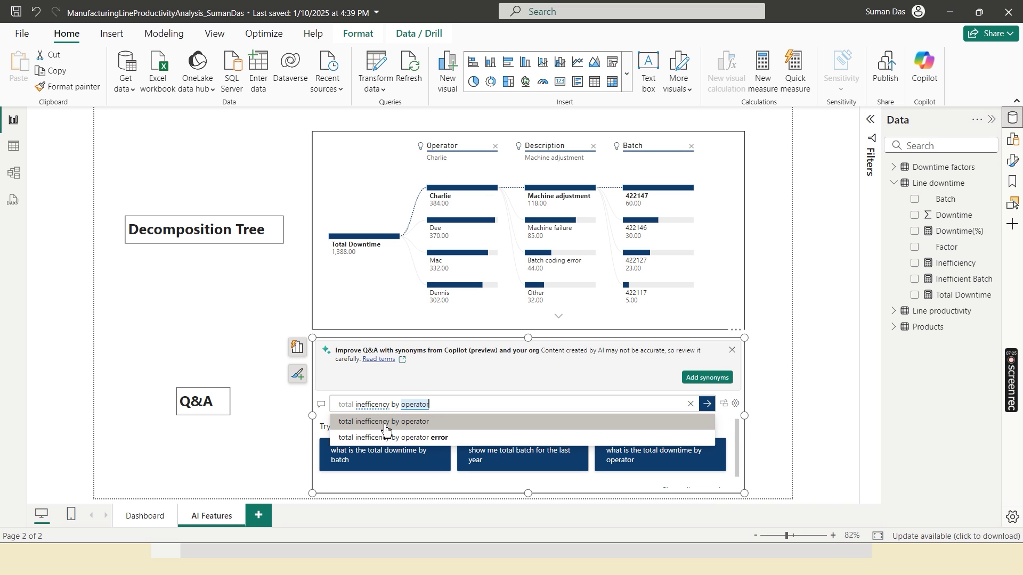
left_click(384, 423)
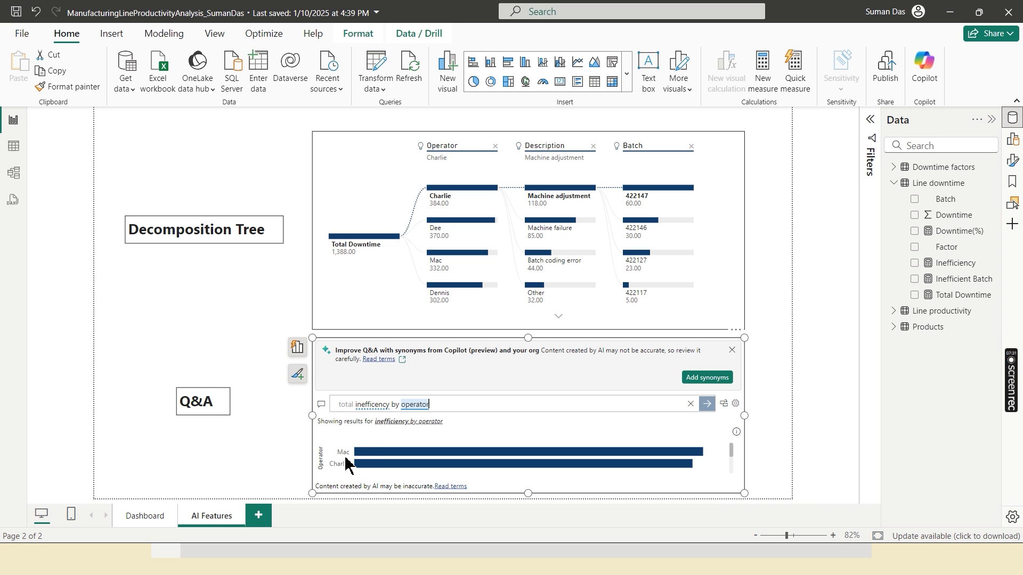
scroll(385, 466, "down", 2)
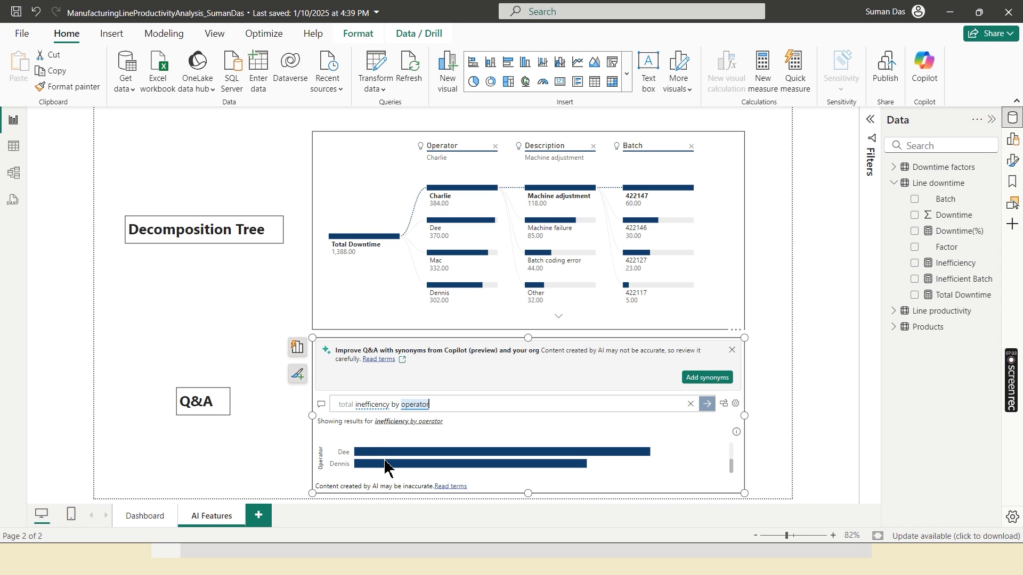
left_click(323, 409)
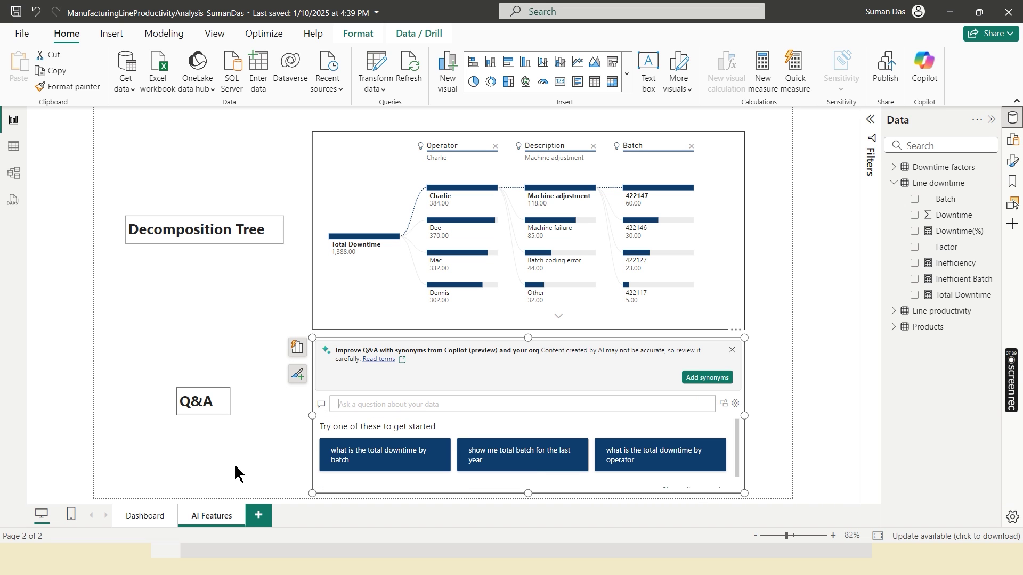
key("super+Tab")
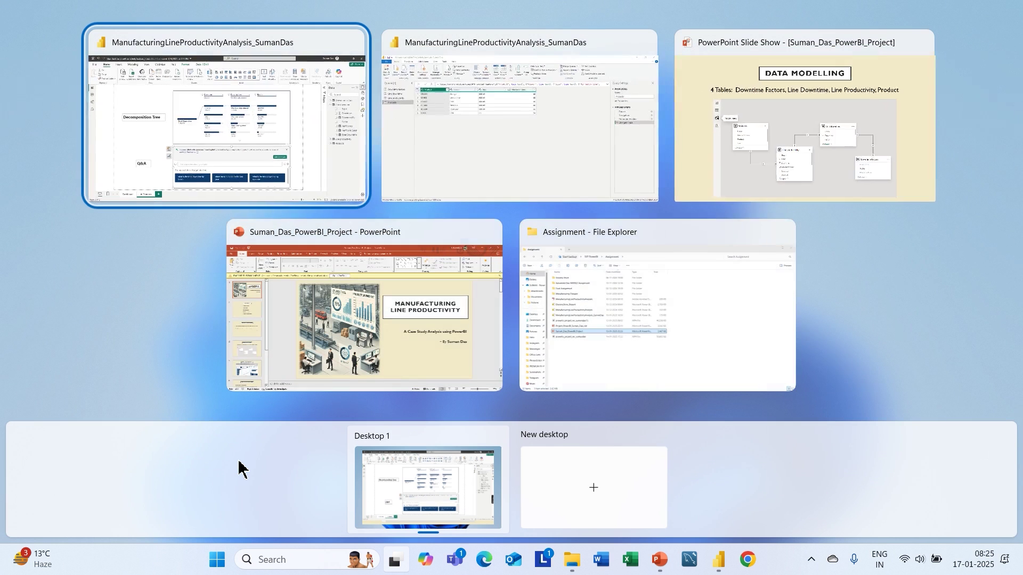